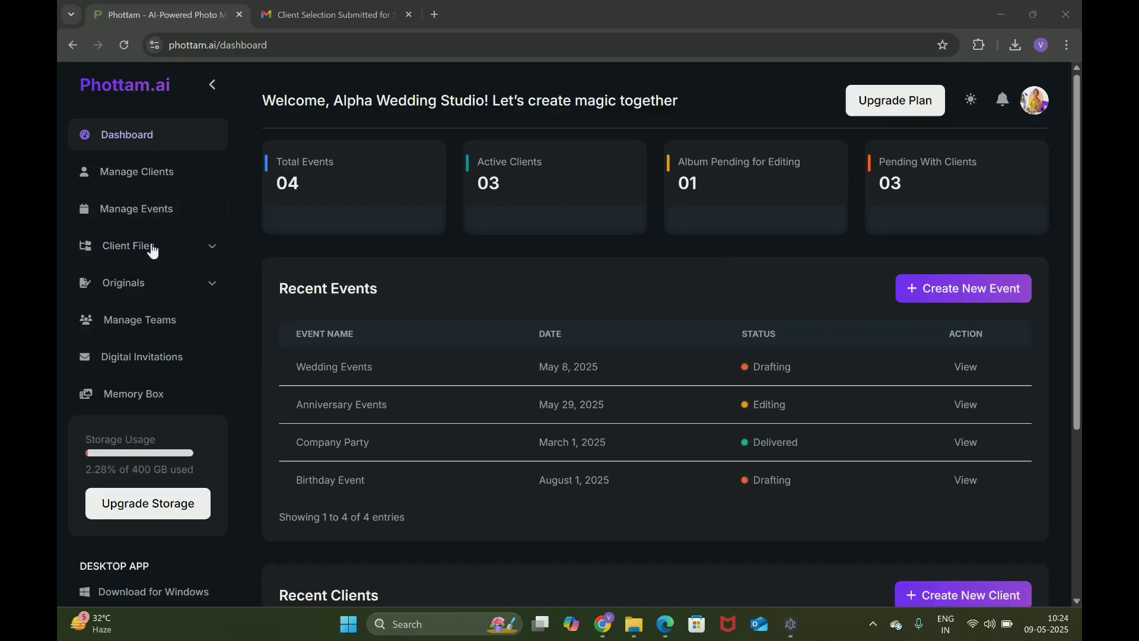
Step: Open the Wedding Events event of Client 001 from the list of managed clients
click(174, 174)
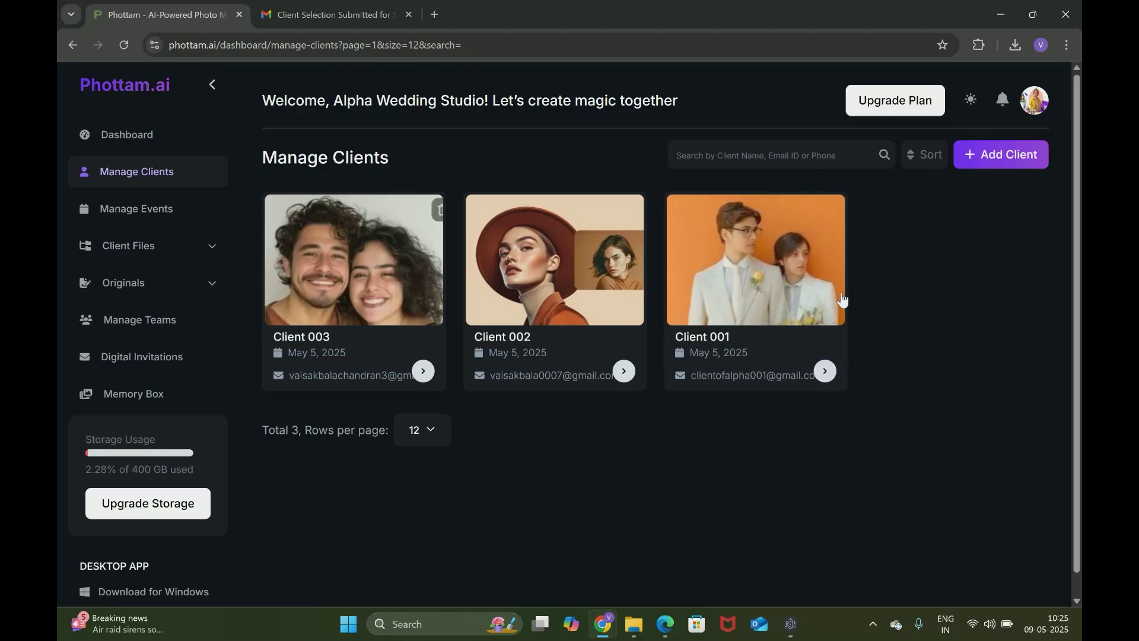
click(783, 290)
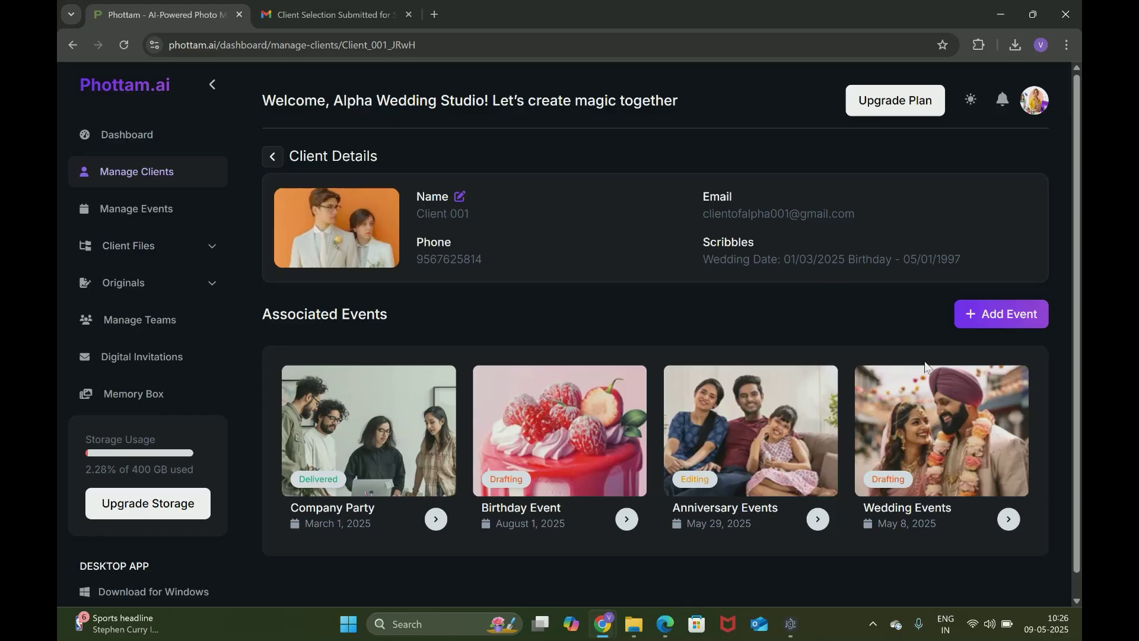
click(930, 453)
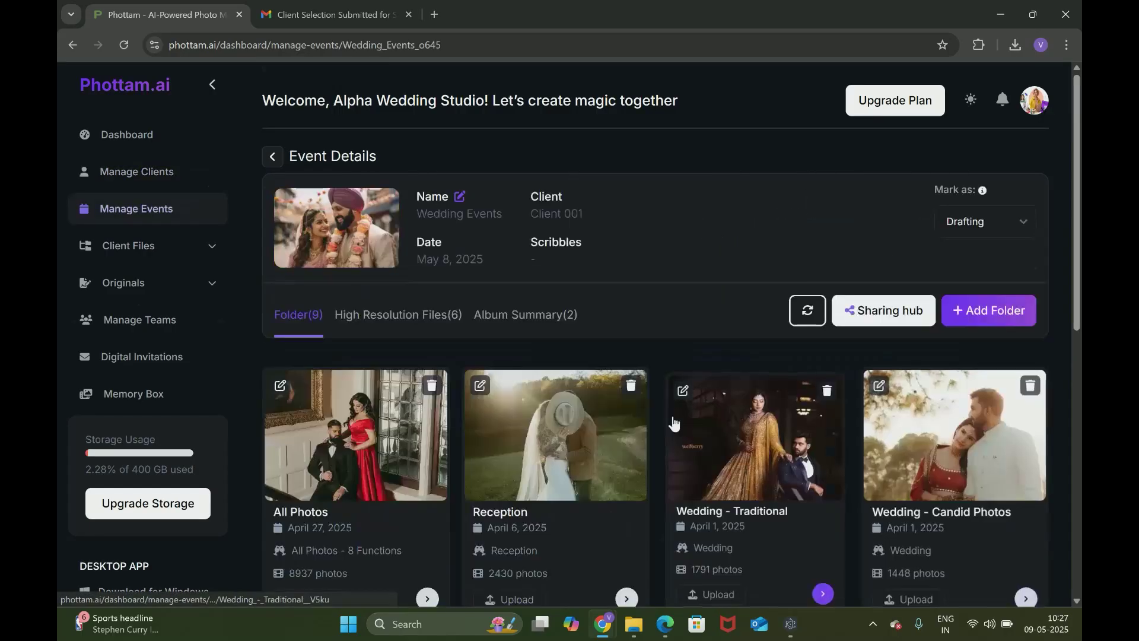
Step: Examine the Wedding Events folders with their dates, functions and photo counts
scroll(676, 415, down, 7)
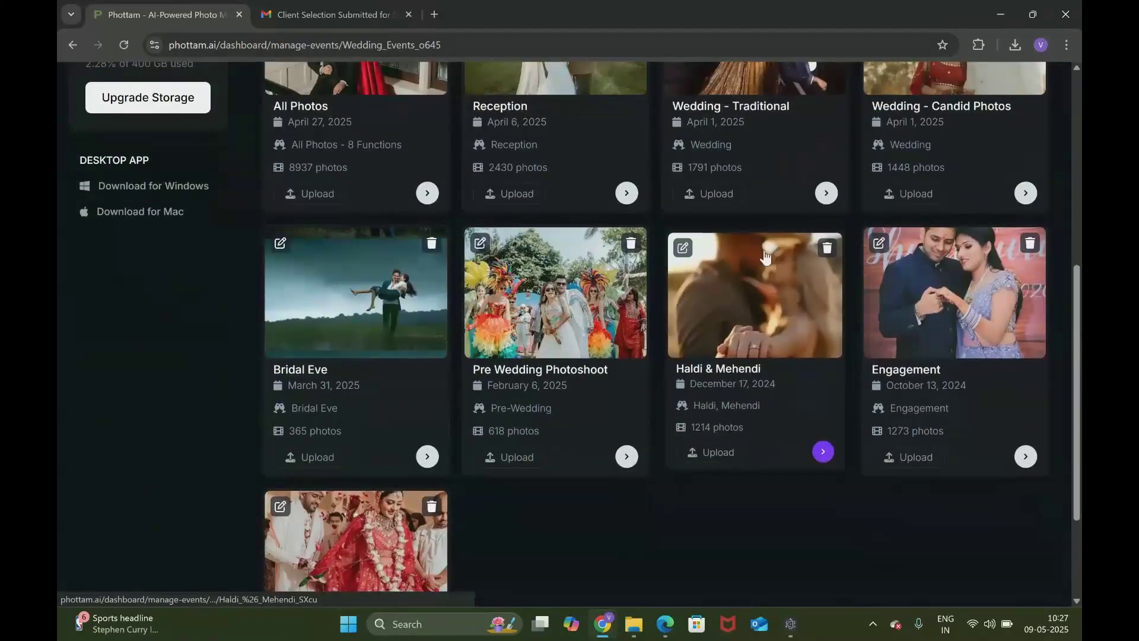
scroll(730, 285, up, 1)
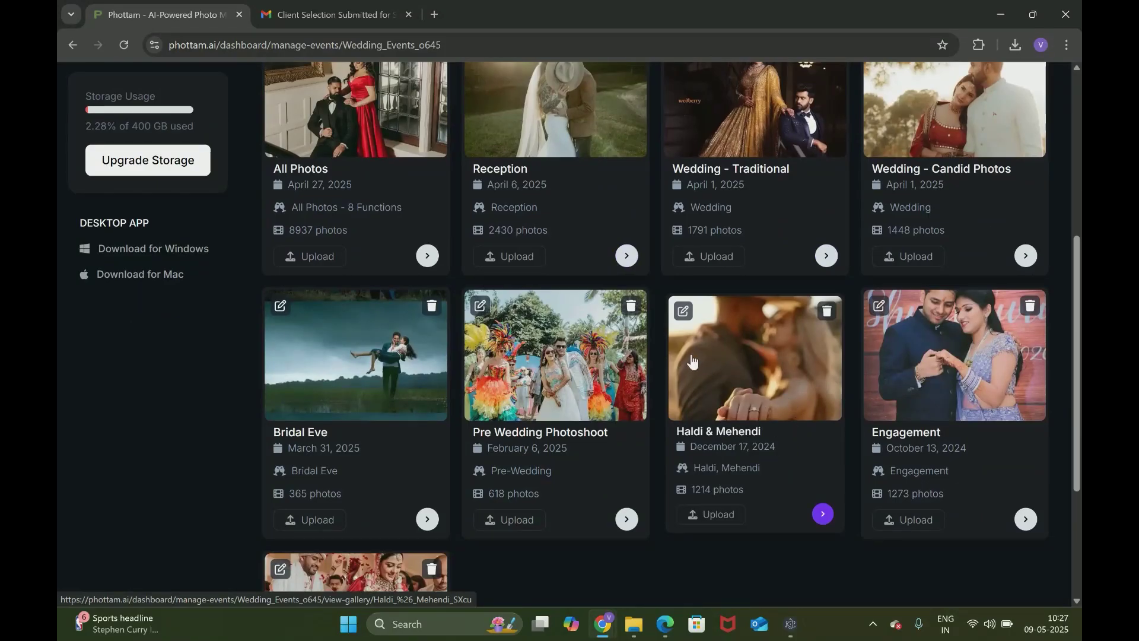
scroll(692, 360, down, 1)
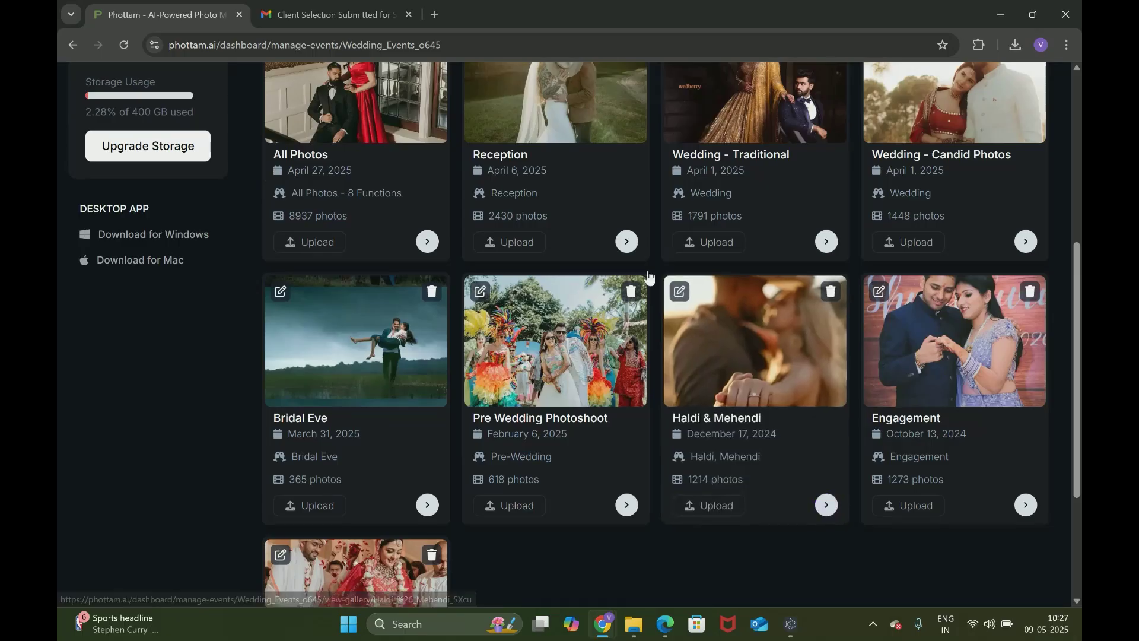
scroll(648, 276, up, 3)
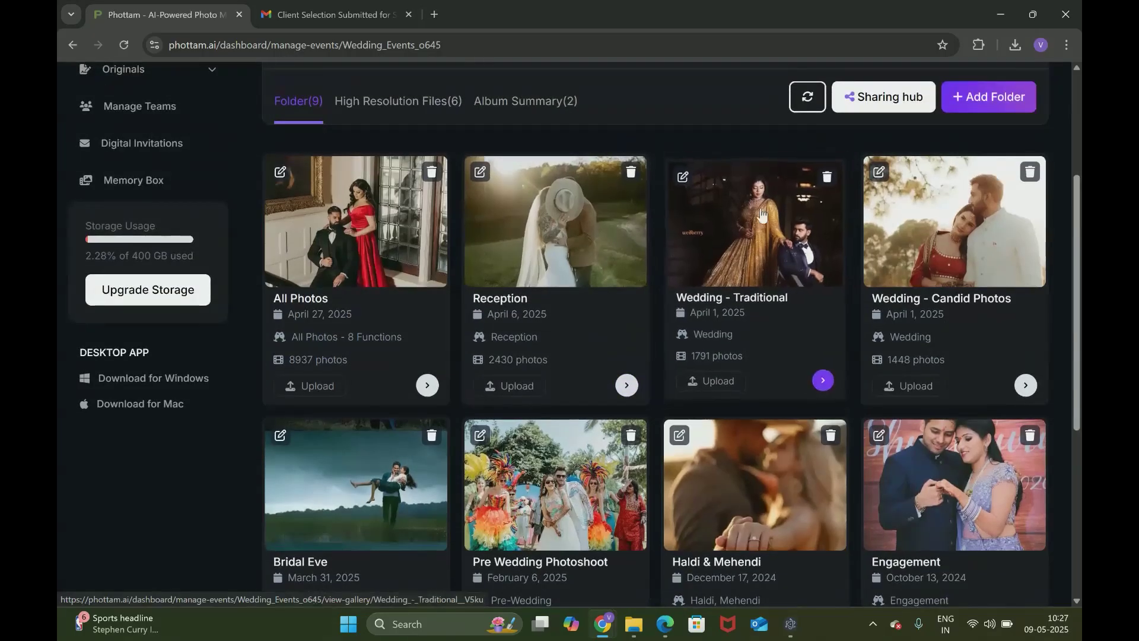
scroll(771, 249, up, 2)
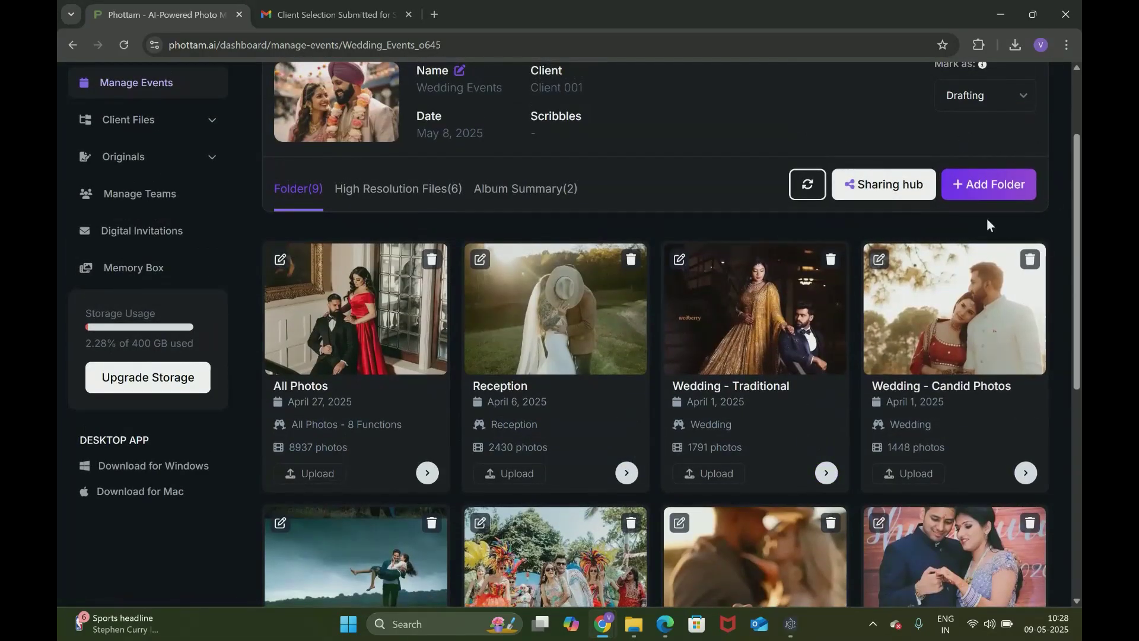
scroll(704, 249, down, 2)
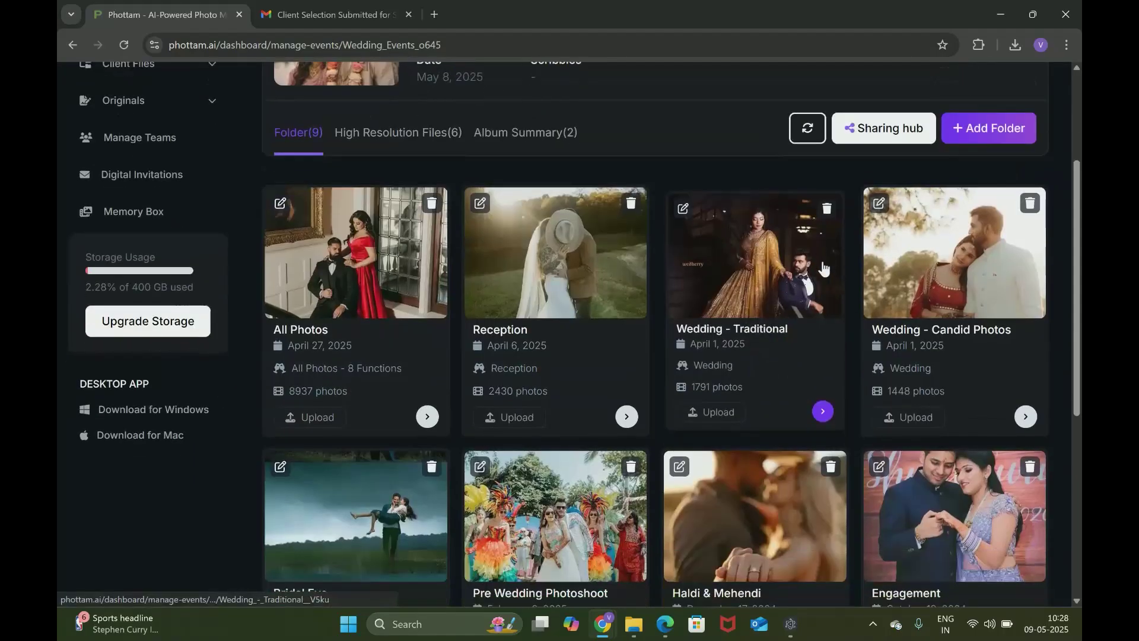
scroll(618, 247, down, 1)
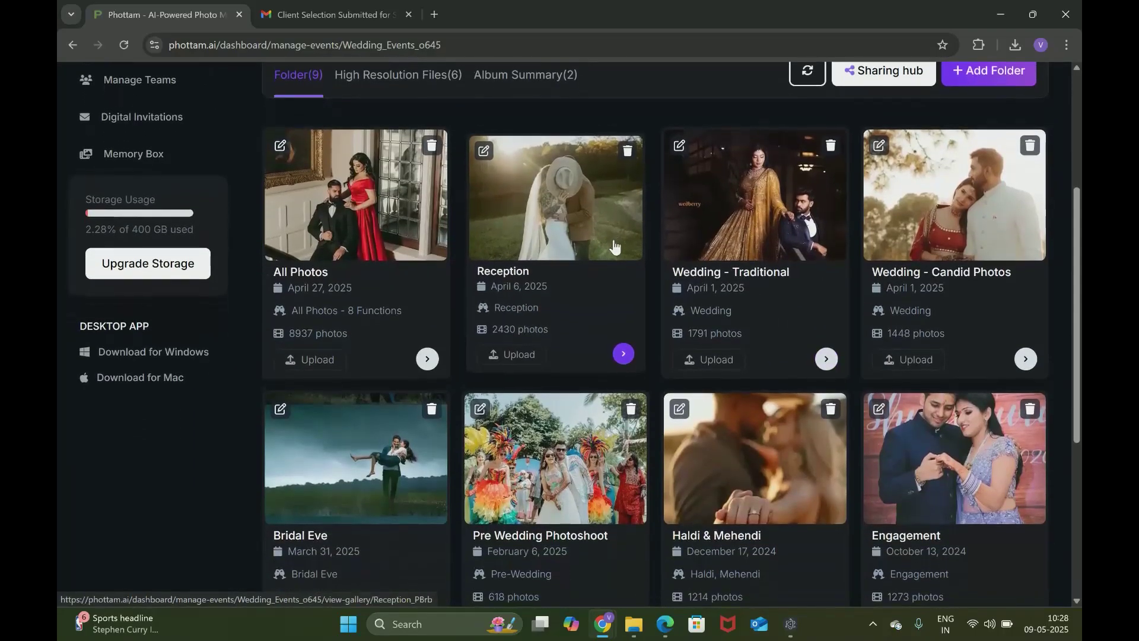
scroll(685, 218, up, 1)
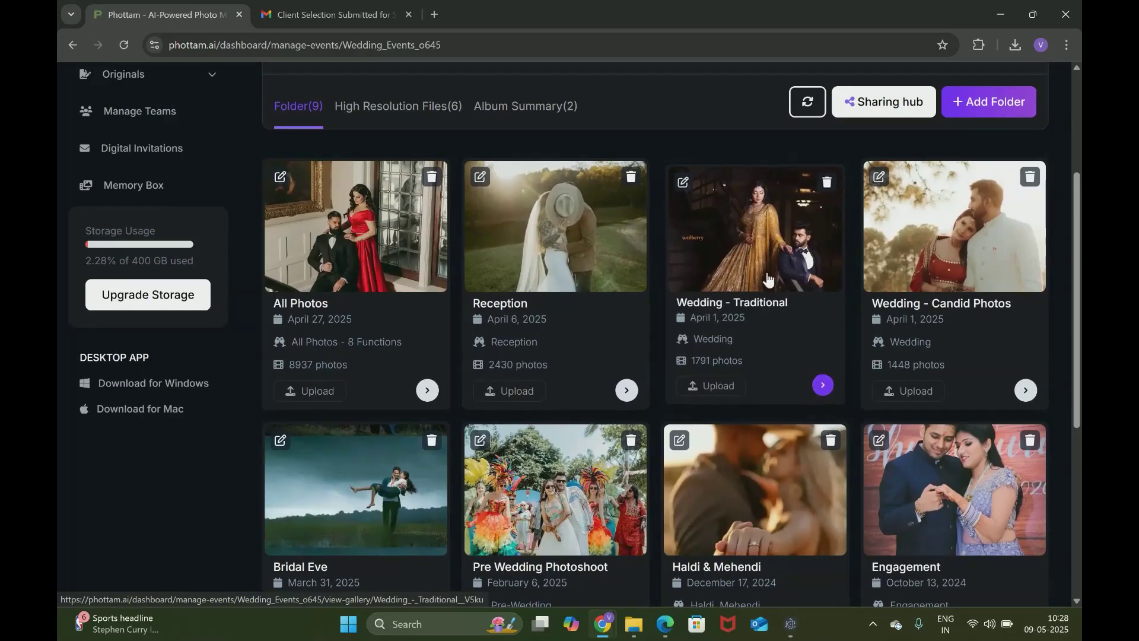
scroll(761, 279, down, 1)
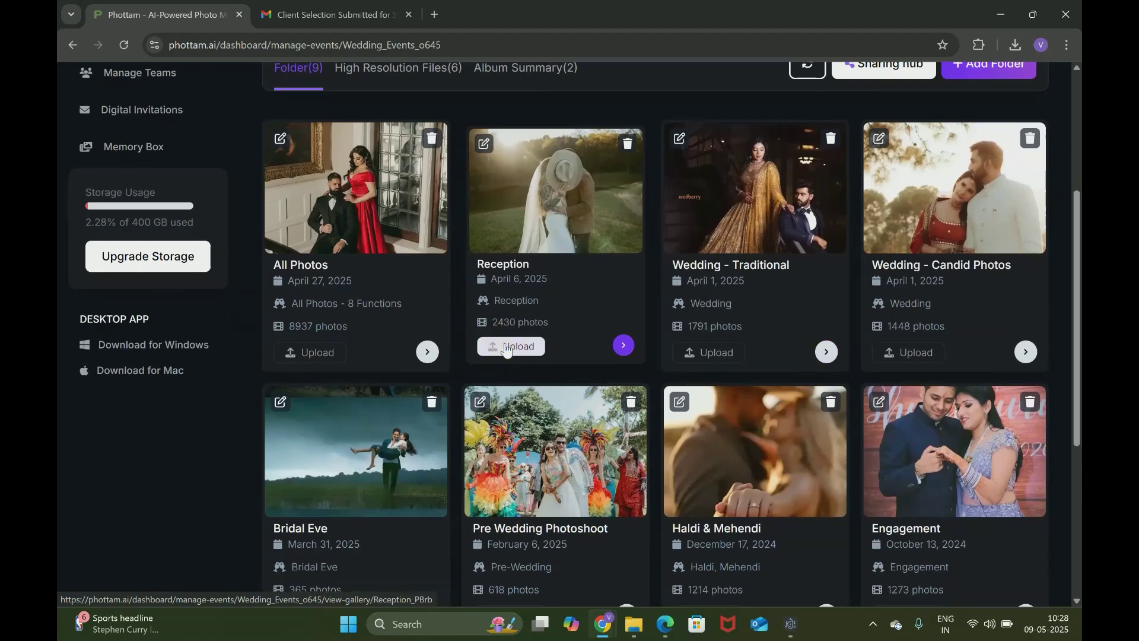
Step: Open the photo upload window for the Reception folder, then minimise it
click(506, 349)
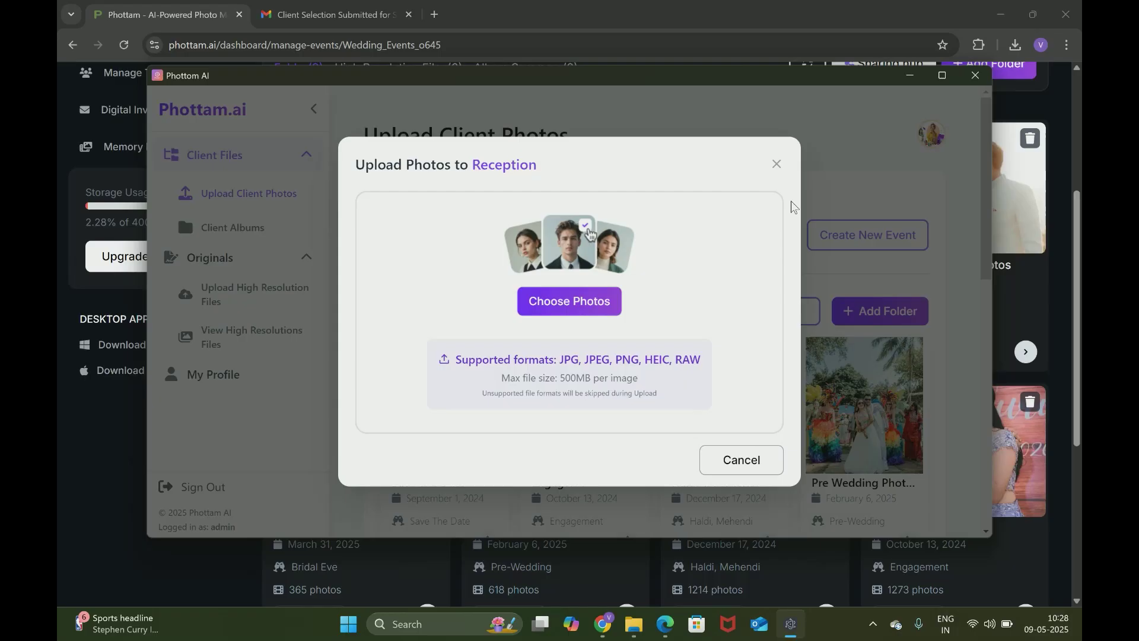
click(910, 76)
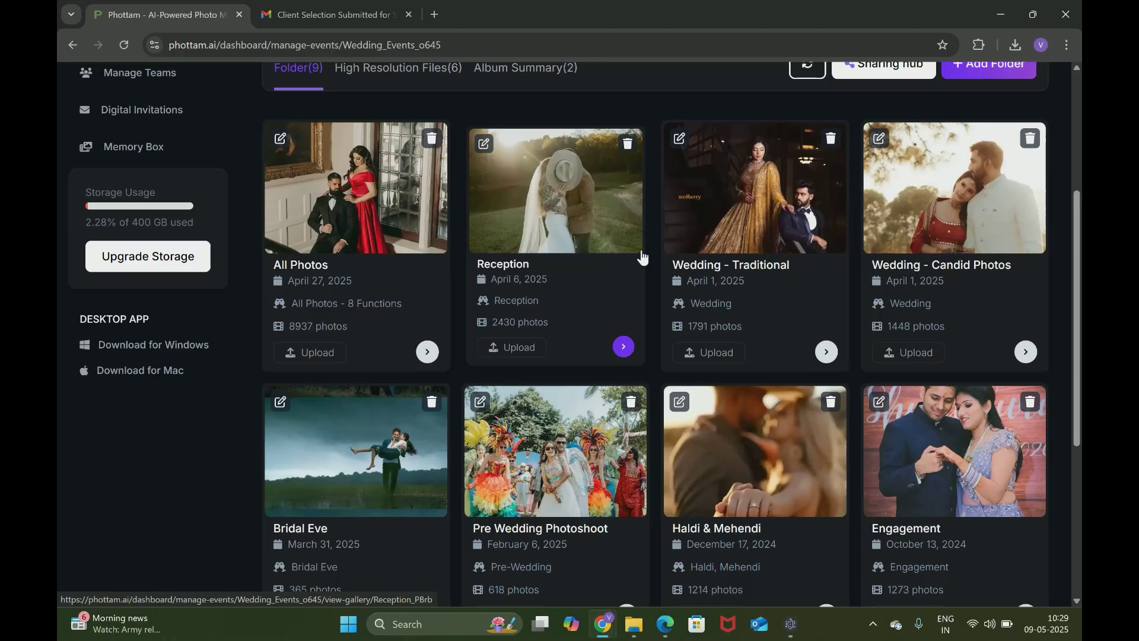
Step: Select the Reception, Wedding - Traditional and Wedding - Candid Photos folders for sharing, open the Share Album form, and leave it without submitting
scroll(771, 285, down, 2)
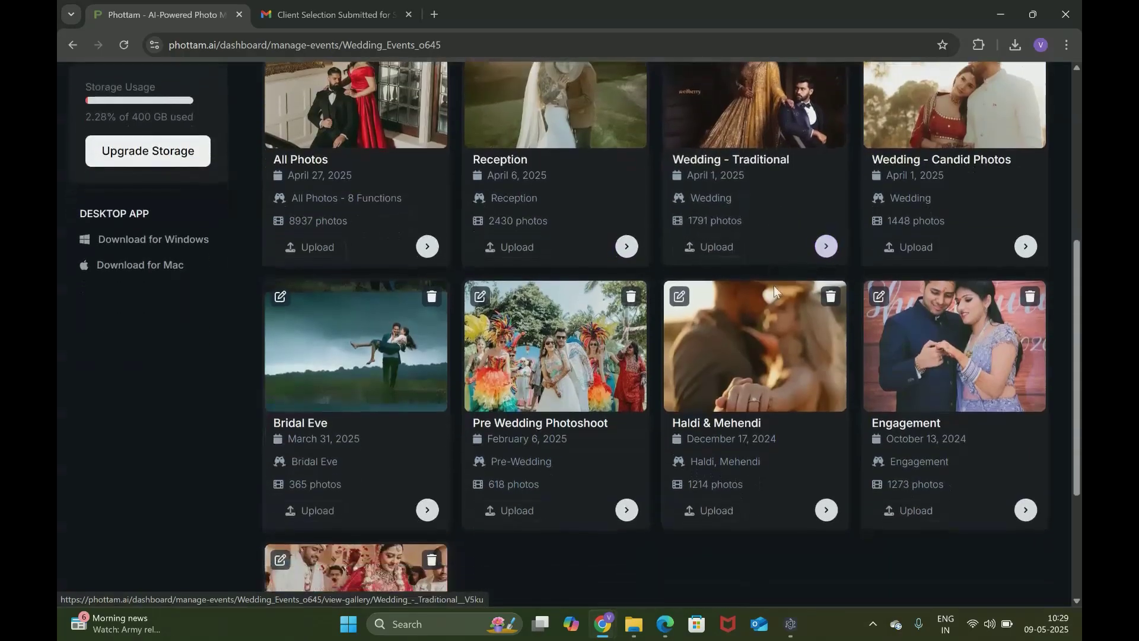
scroll(386, 237, down, 1)
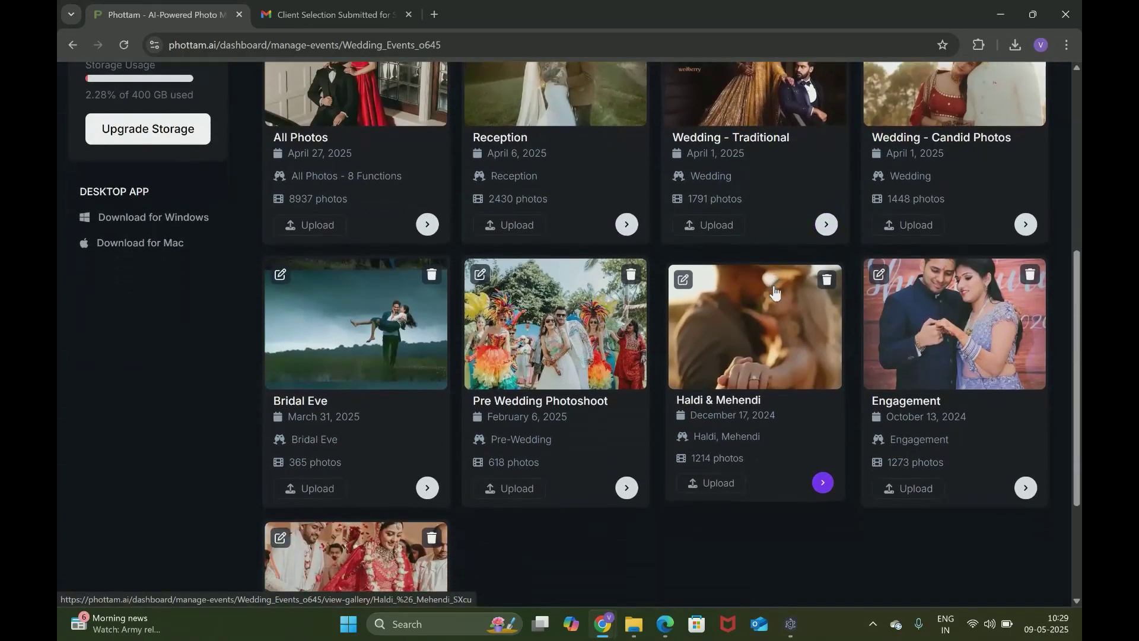
scroll(91, 234, up, 6)
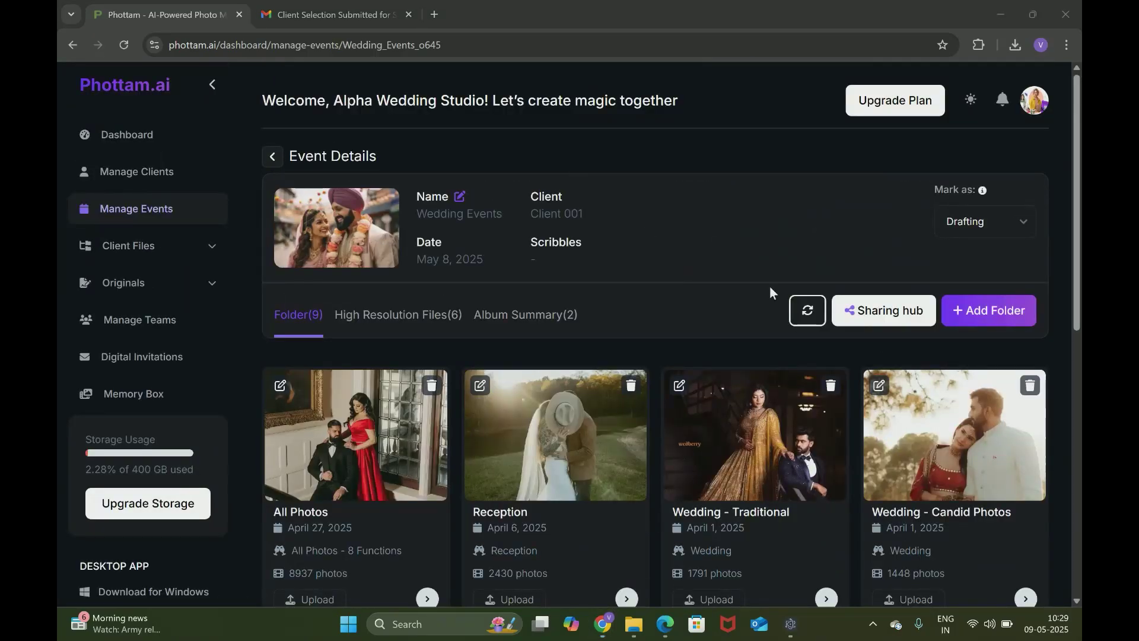
click(883, 320)
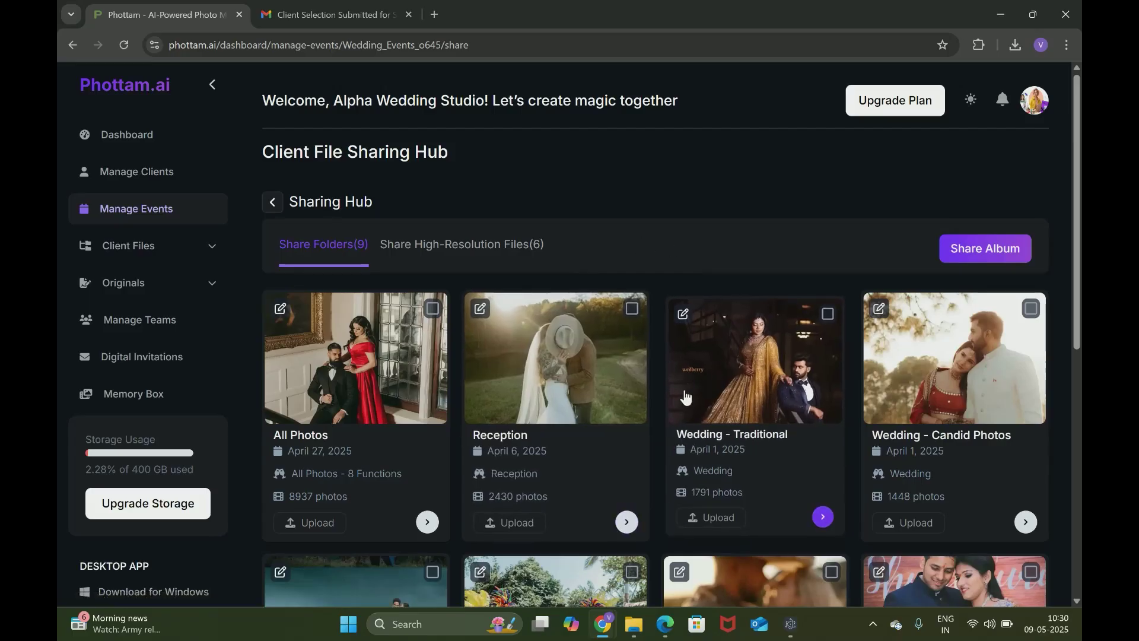
click(626, 317)
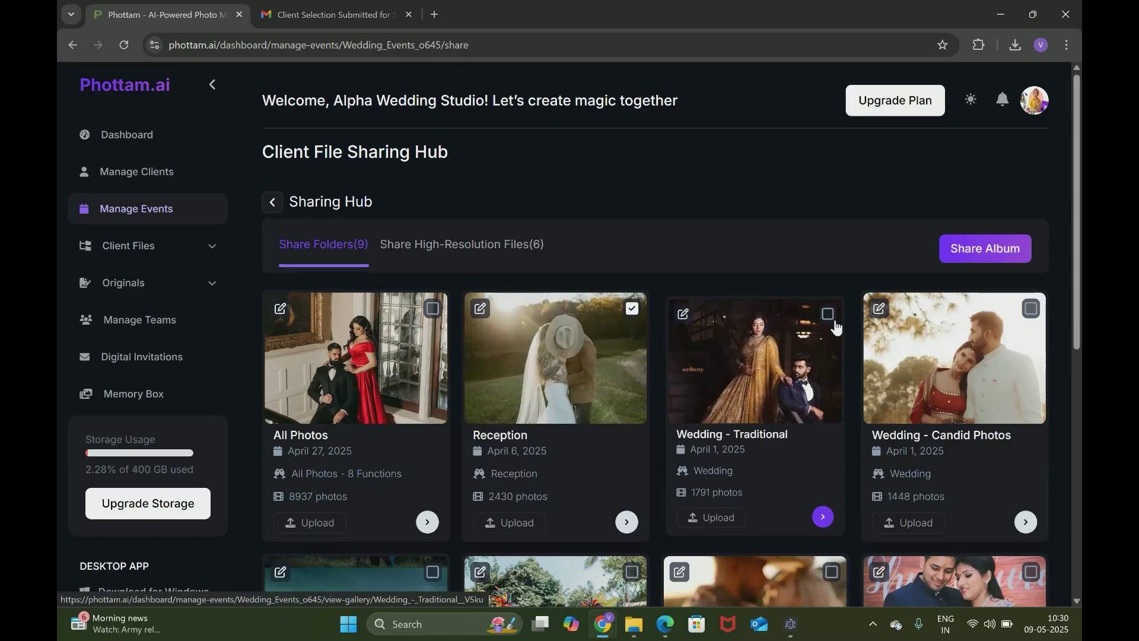
click(830, 316)
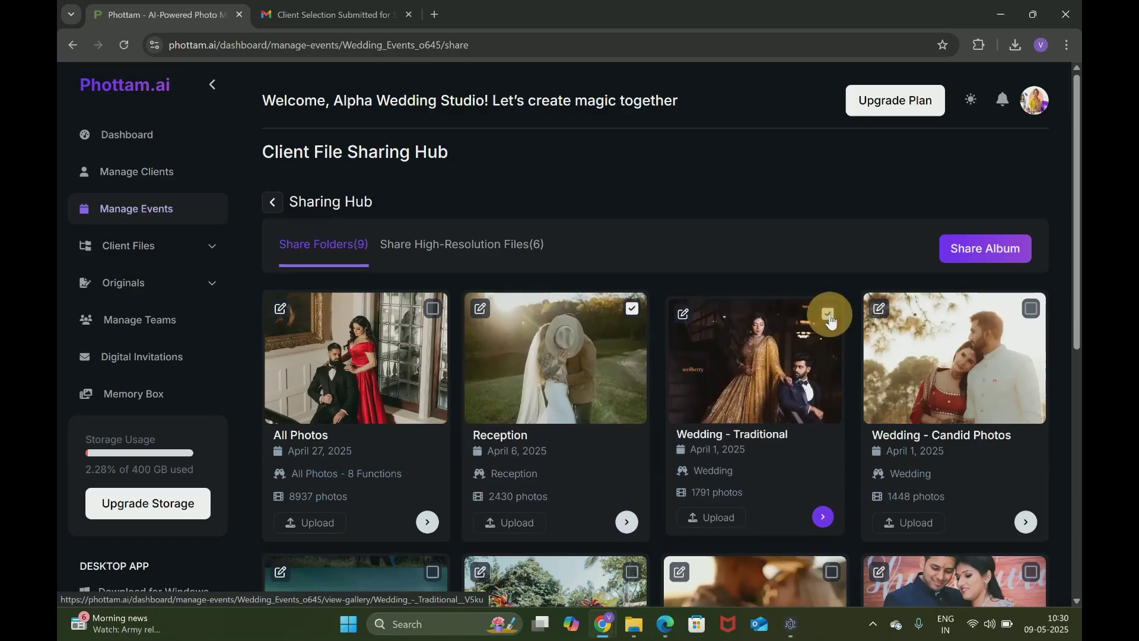
click(1025, 315)
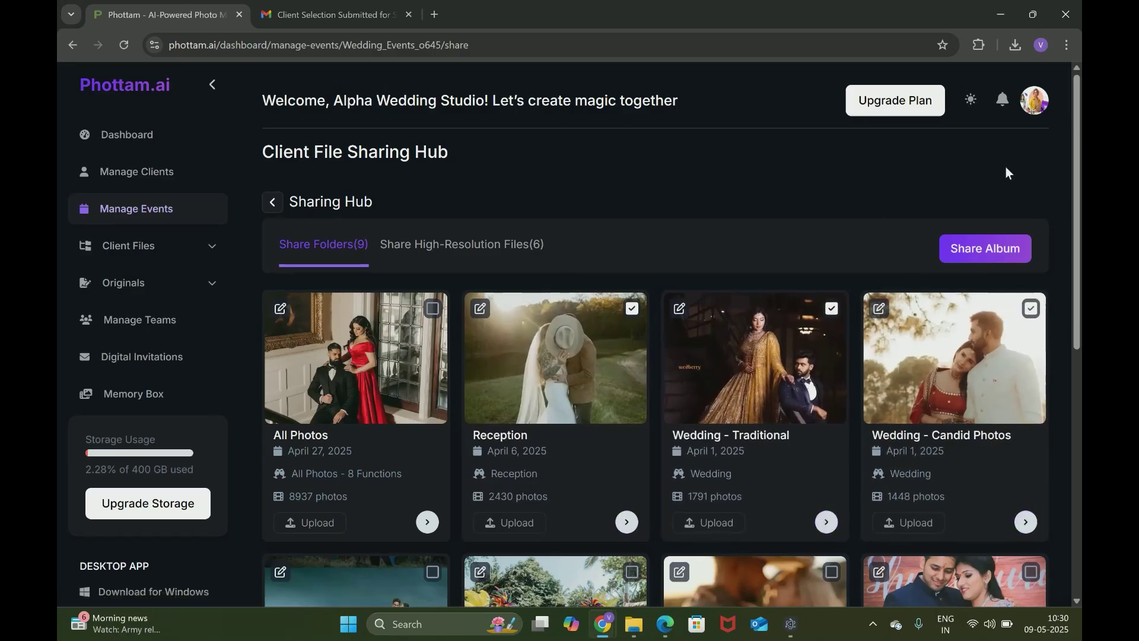
click(997, 254)
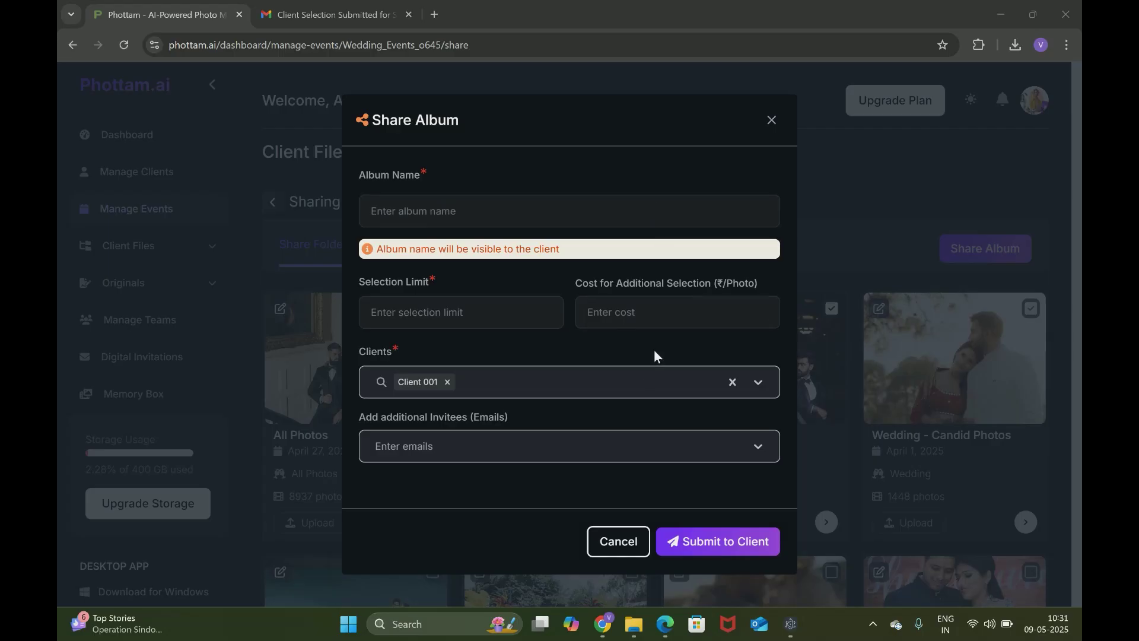
click(98, 236)
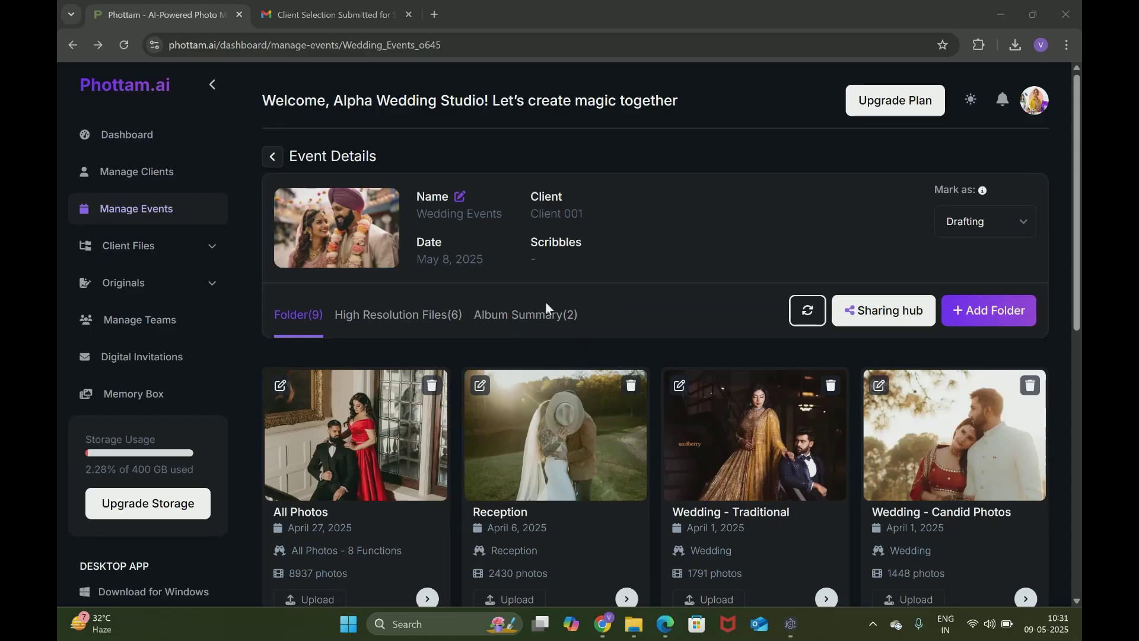
Step: Open the client page of the shared album Selection of Photos for Client 001 and start selecting favourite photos
click(524, 317)
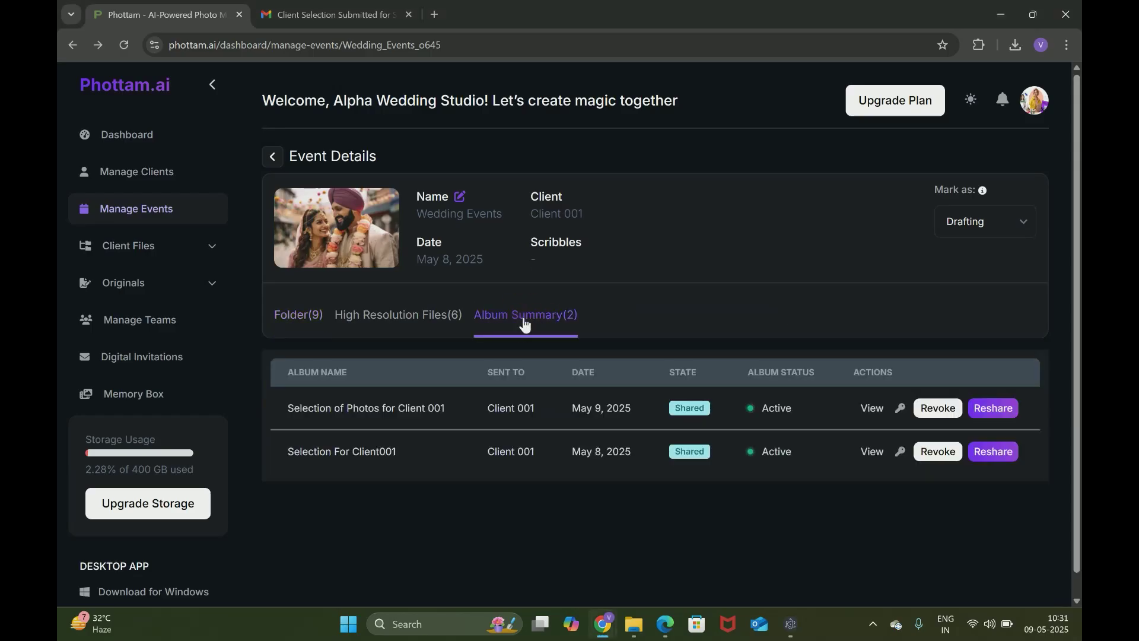
click(871, 409)
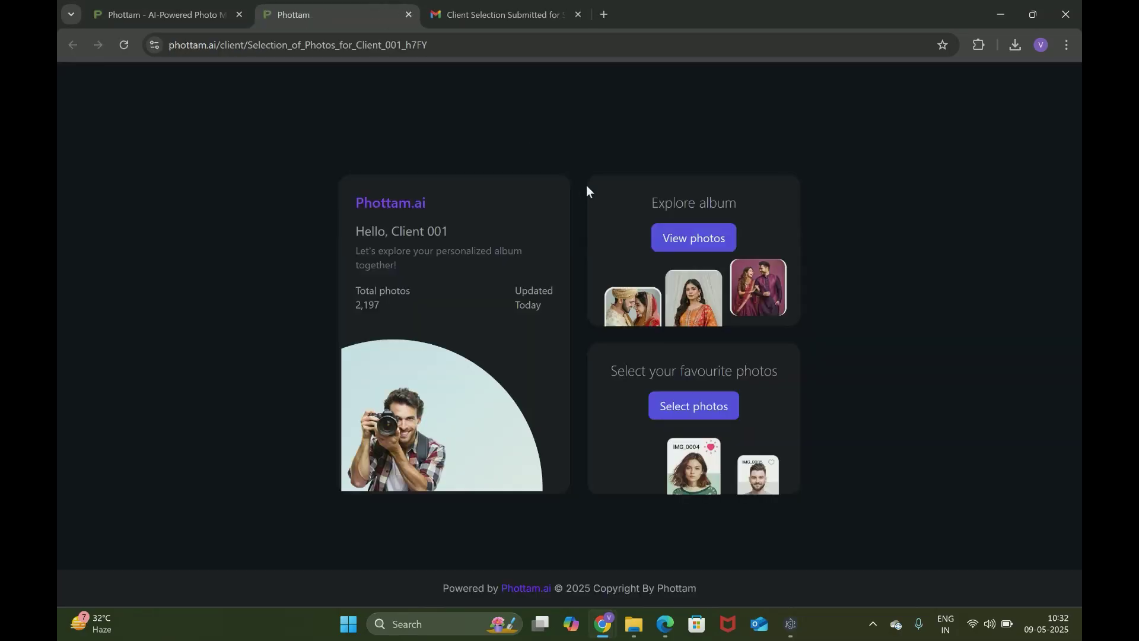
click(683, 411)
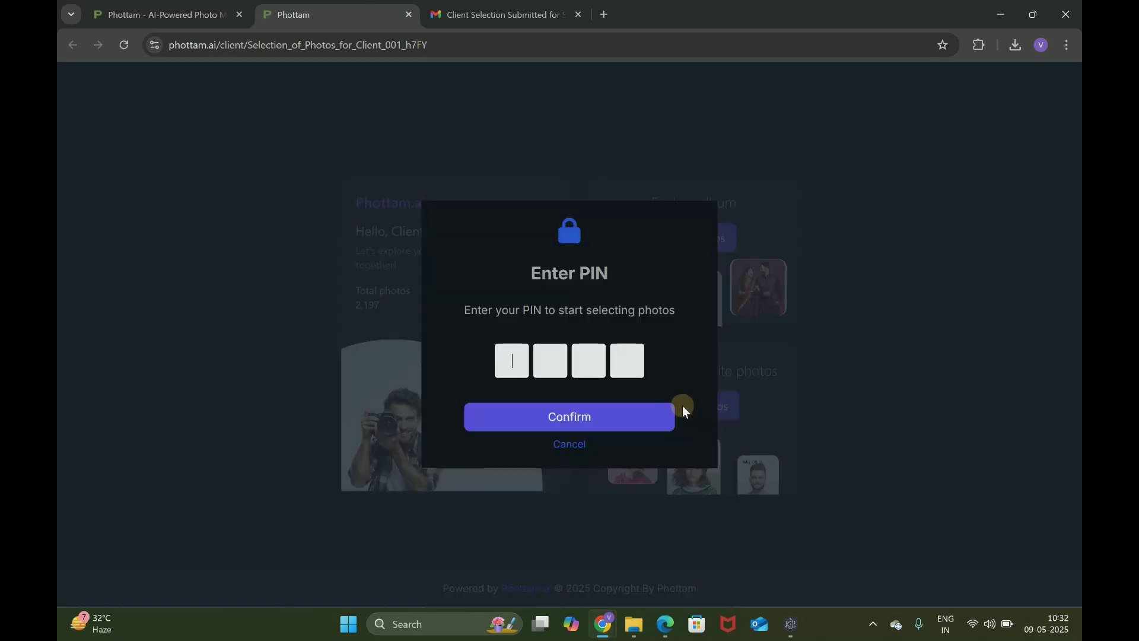
Step: Copy the album's PIN from the Wedding Events album summary and enter it on the client page to unlock photo selection
click(191, 9)
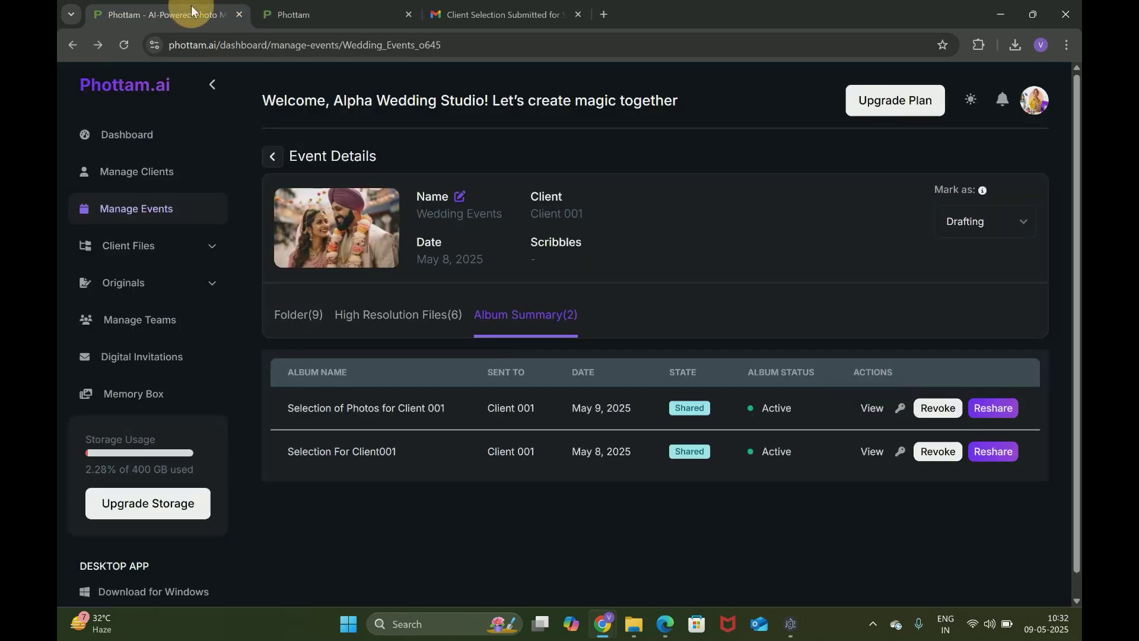
click(900, 409)
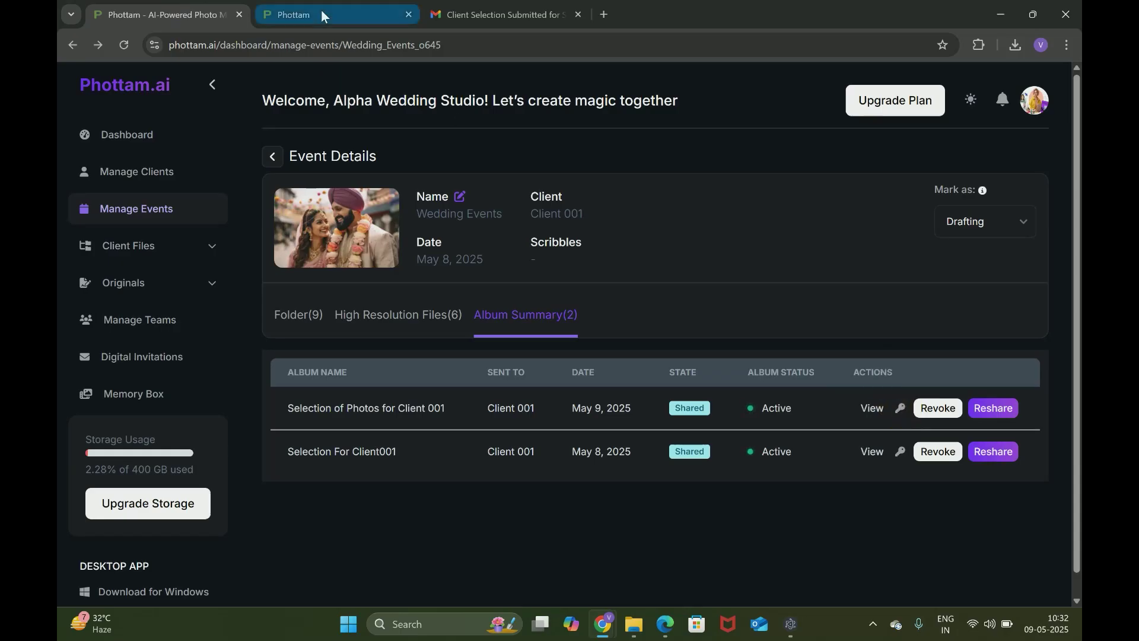
click(289, 13)
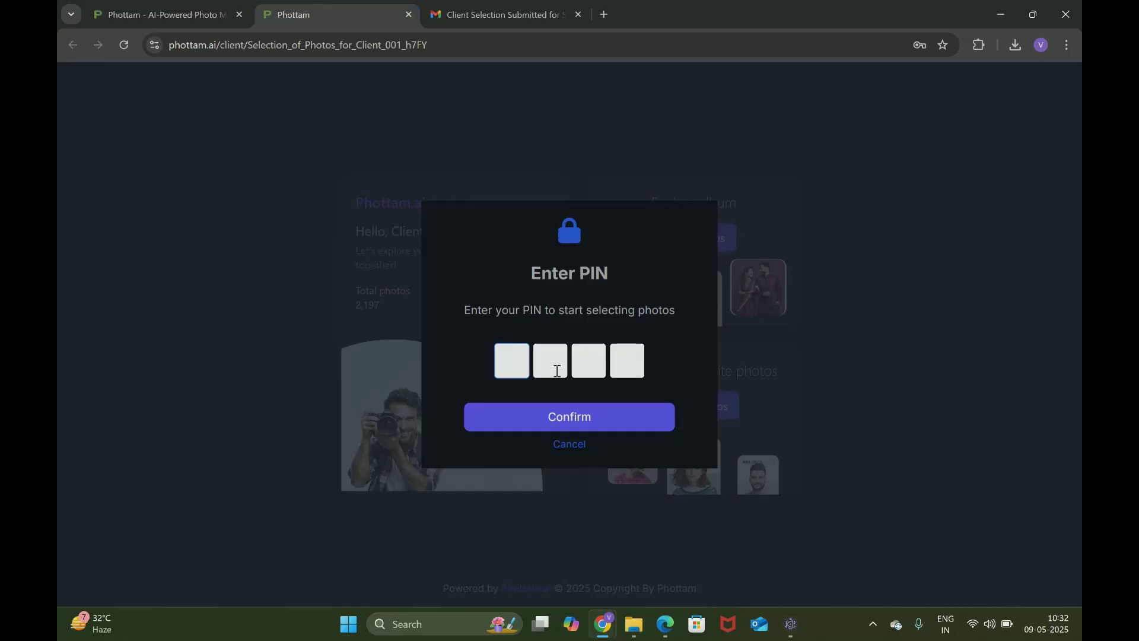
key(ctrl+v)
click(559, 417)
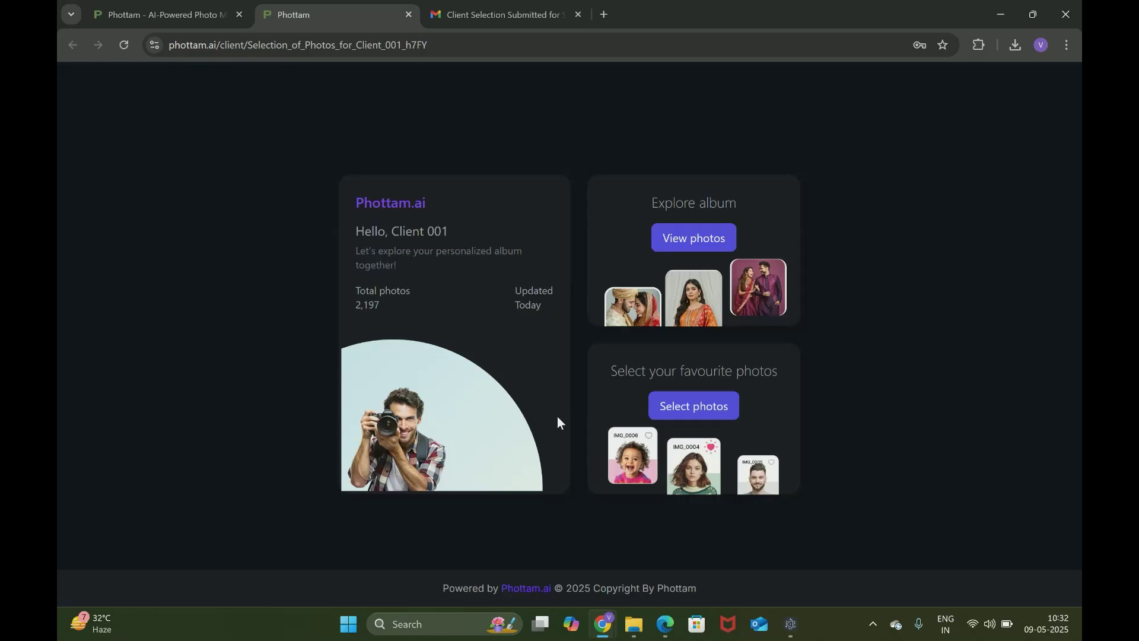
click(710, 243)
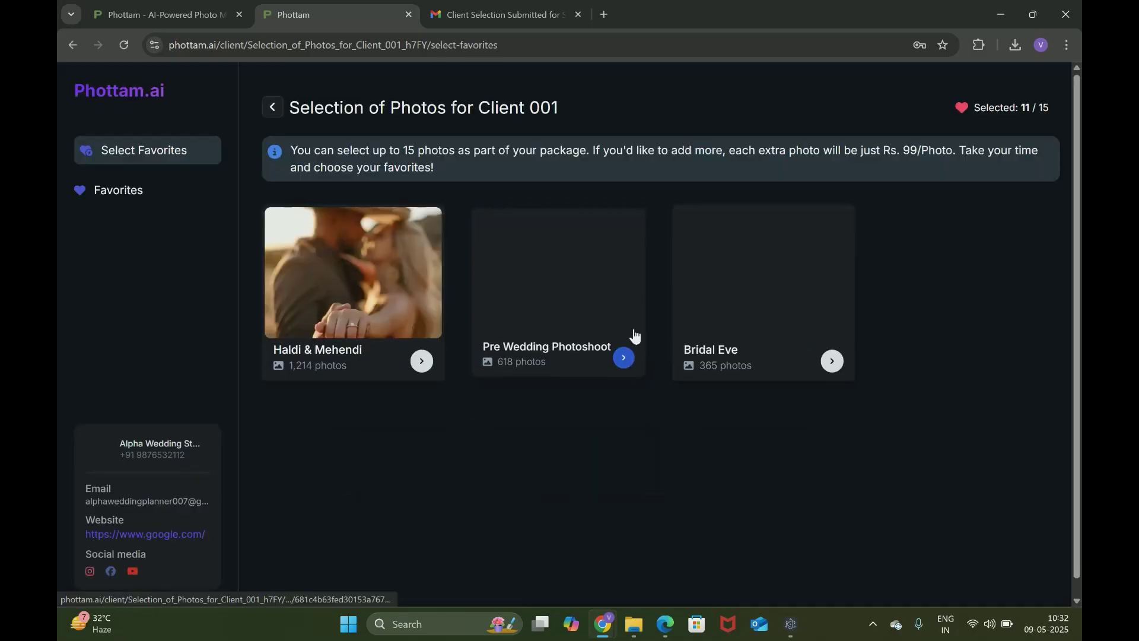
Step: View the Haldi & Mehendi photos available for selection, and open the client's chosen favourites
scroll(569, 396, down, 1)
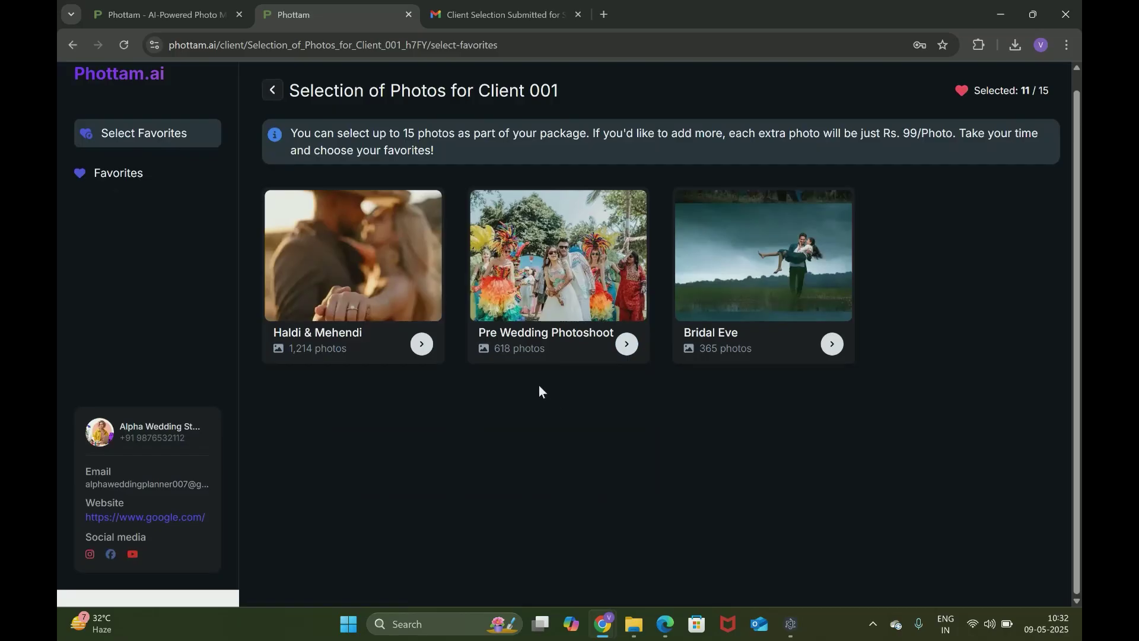
click(354, 264)
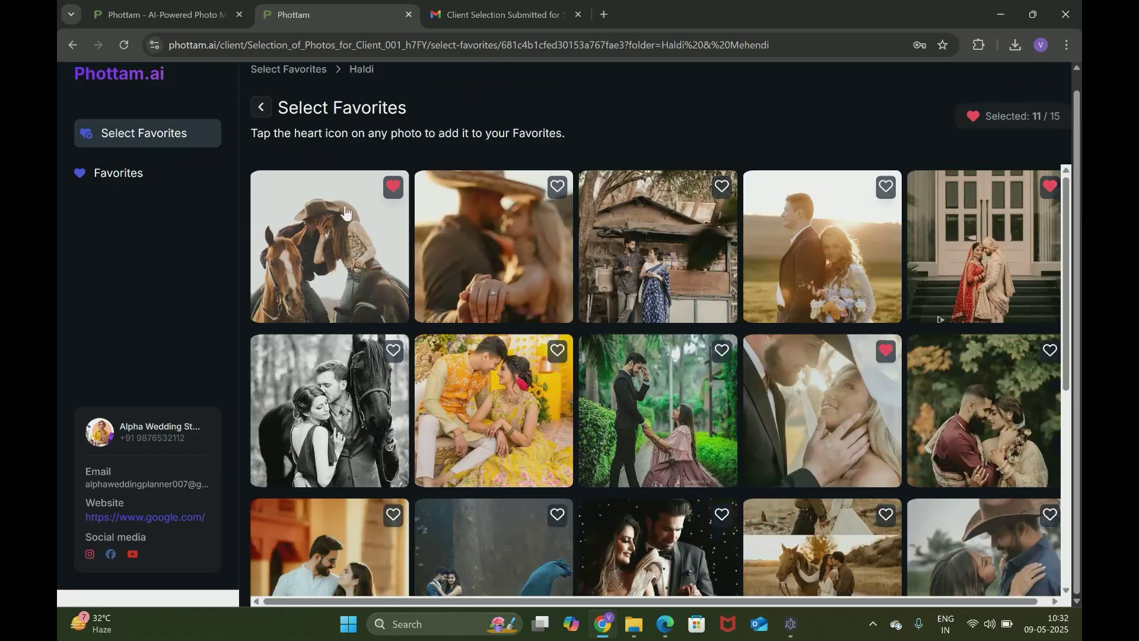
click(262, 107)
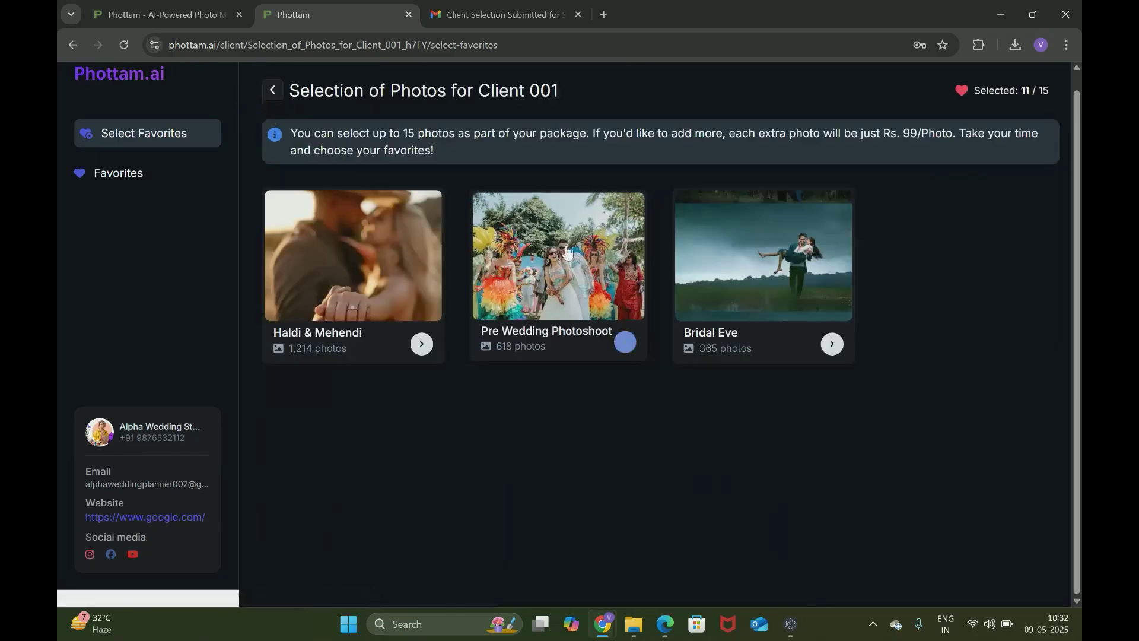
click(161, 178)
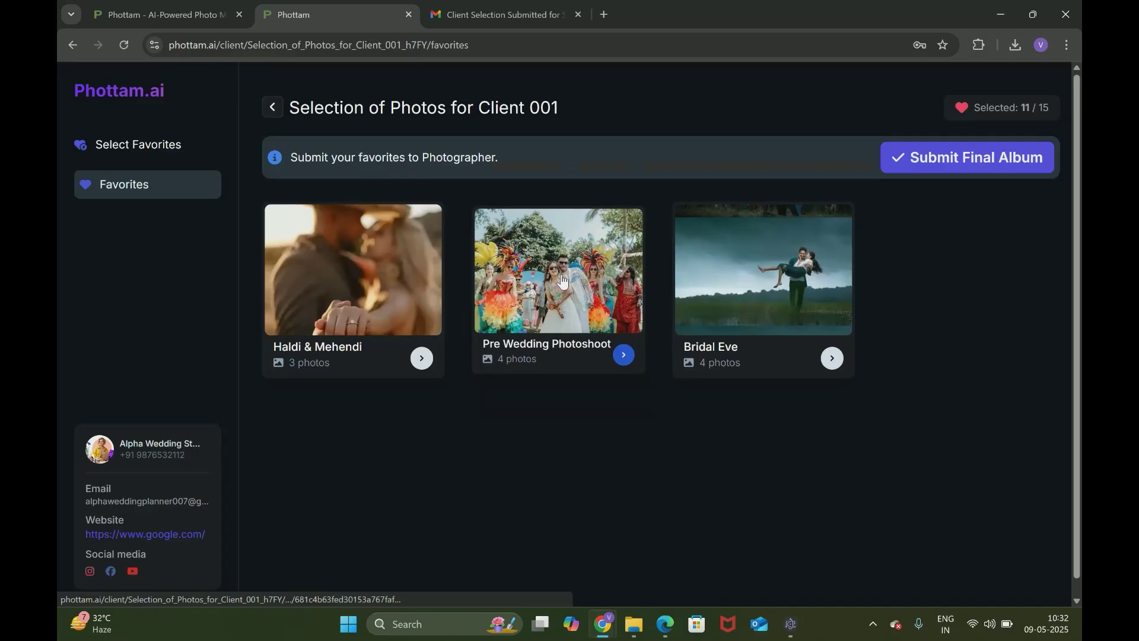
Step: Review the client's chosen Pre Wedding Photoshoot photos and return to the overview of favourite folders
click(563, 280)
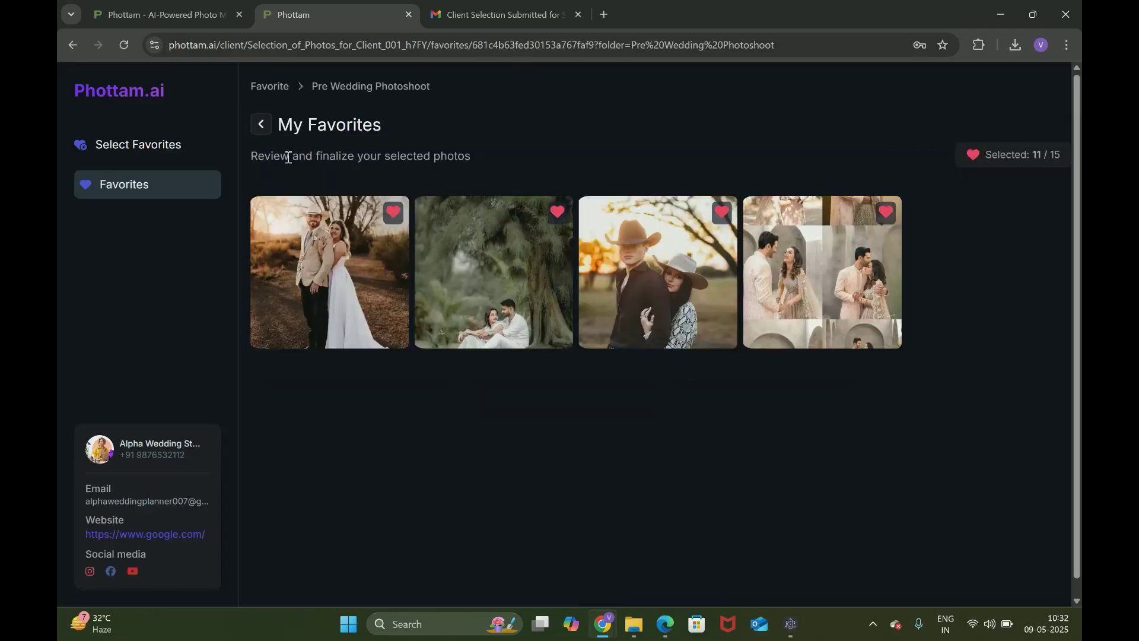
click(260, 124)
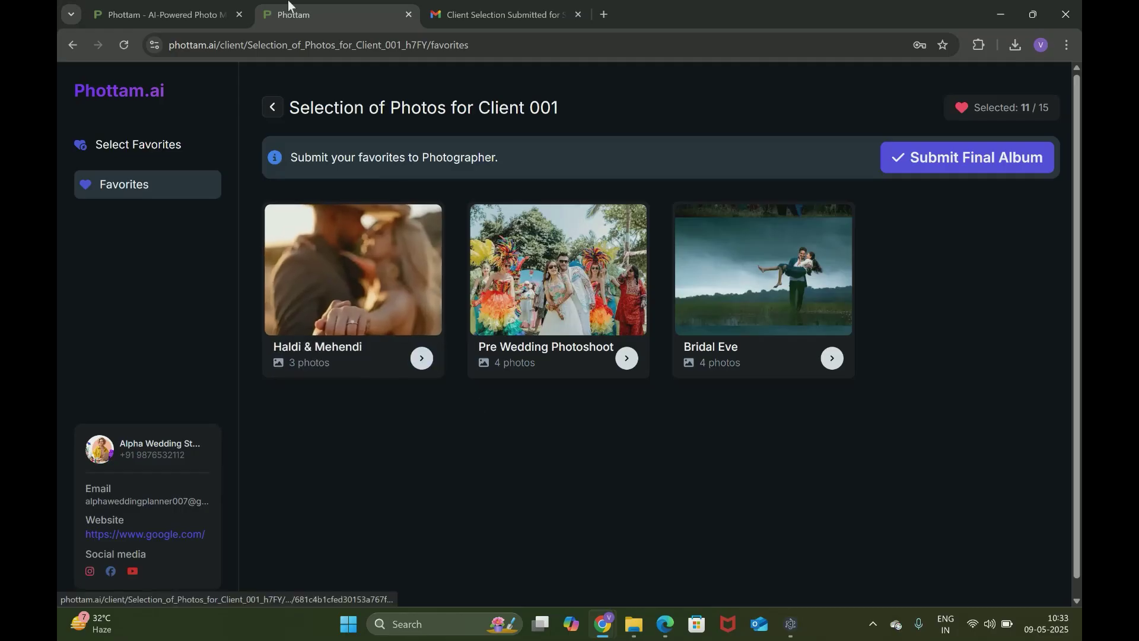
Step: Switch to Gmail to read the Client Selection Submitted email, and return to the Wedding Events details in Phottam
click(176, 5)
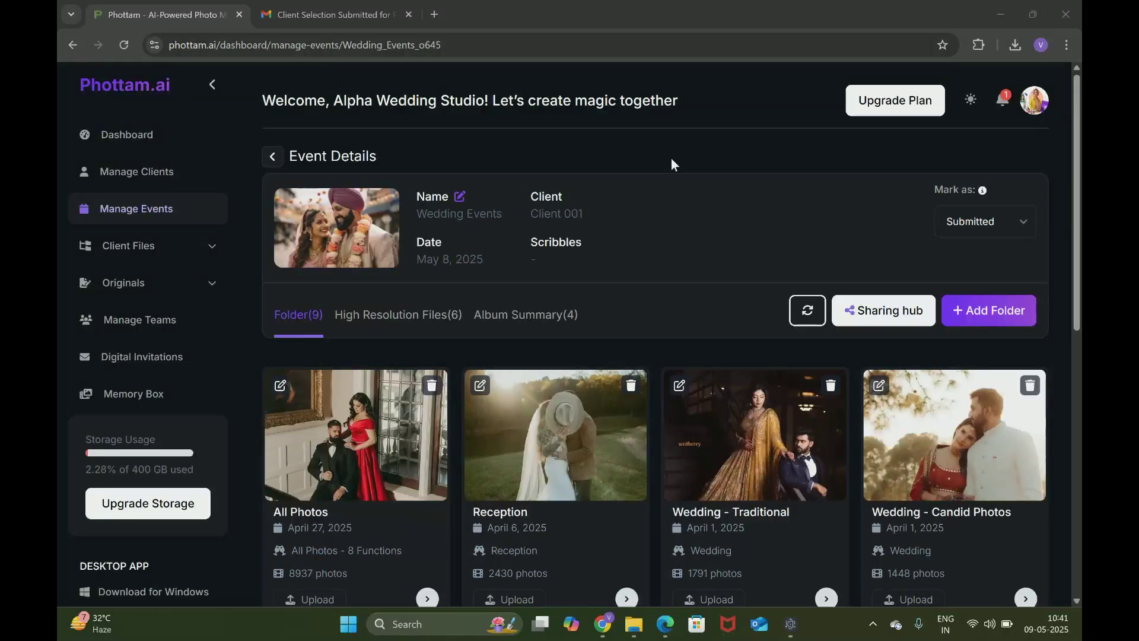
click(341, 12)
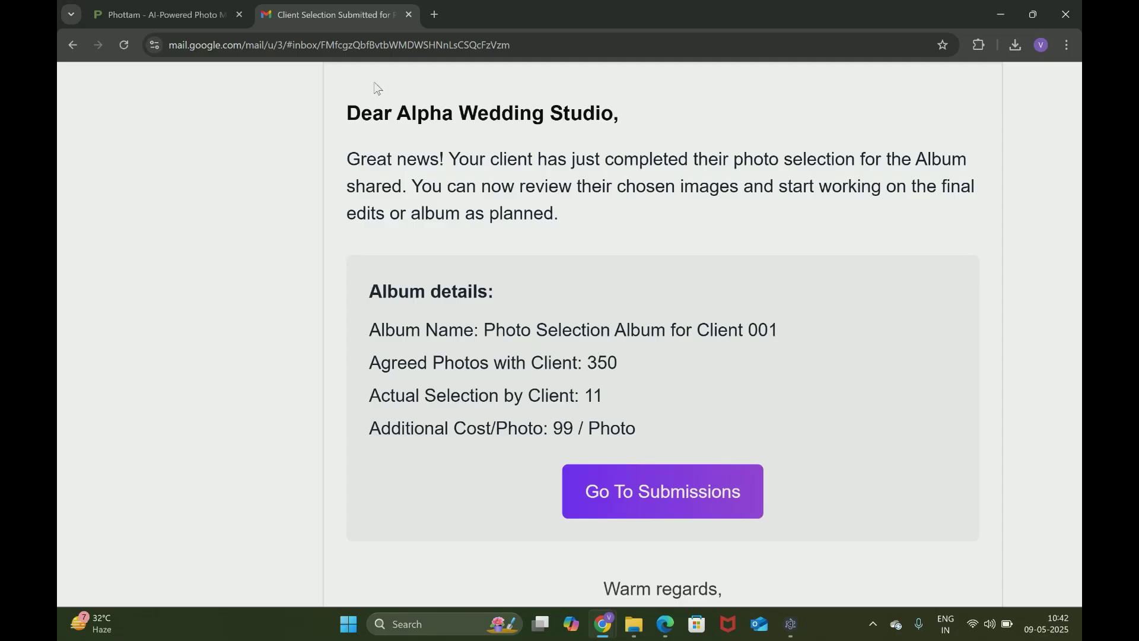
click(186, 8)
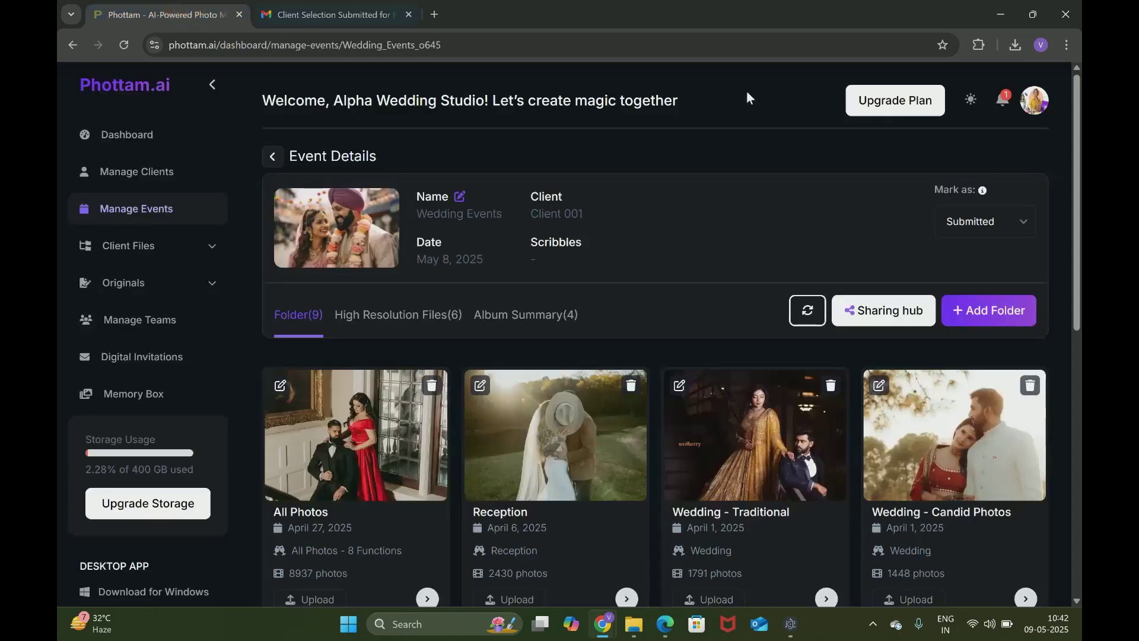
Step: Open the submitted Photo Selection Album for Client 001 from its notification, view the event's album summary, and return to the albums list
click(1004, 102)
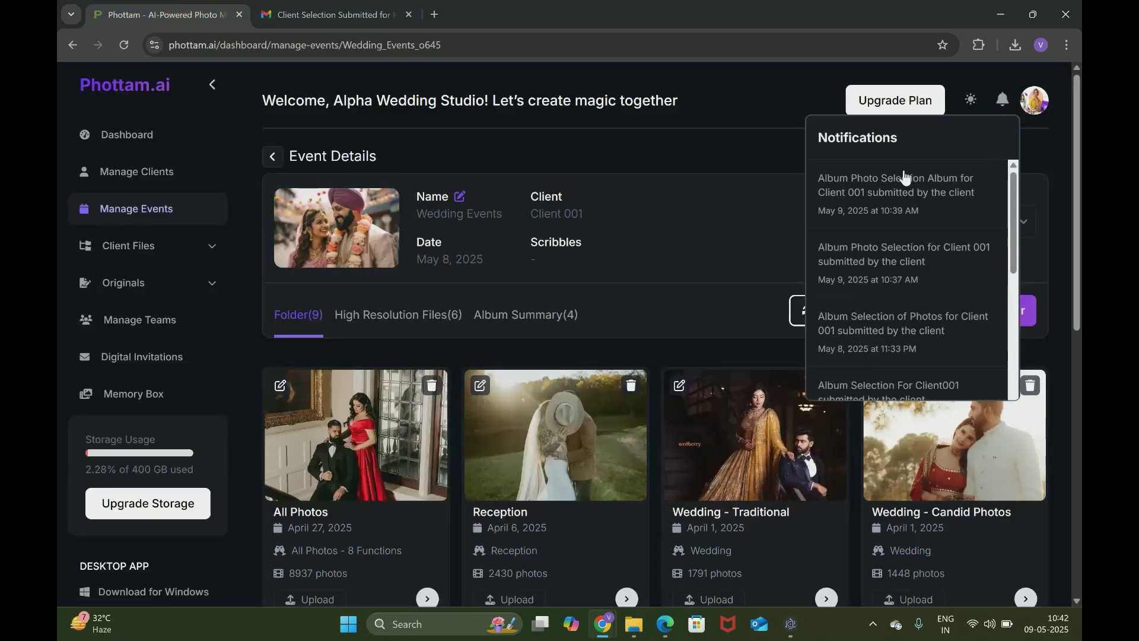
click(898, 190)
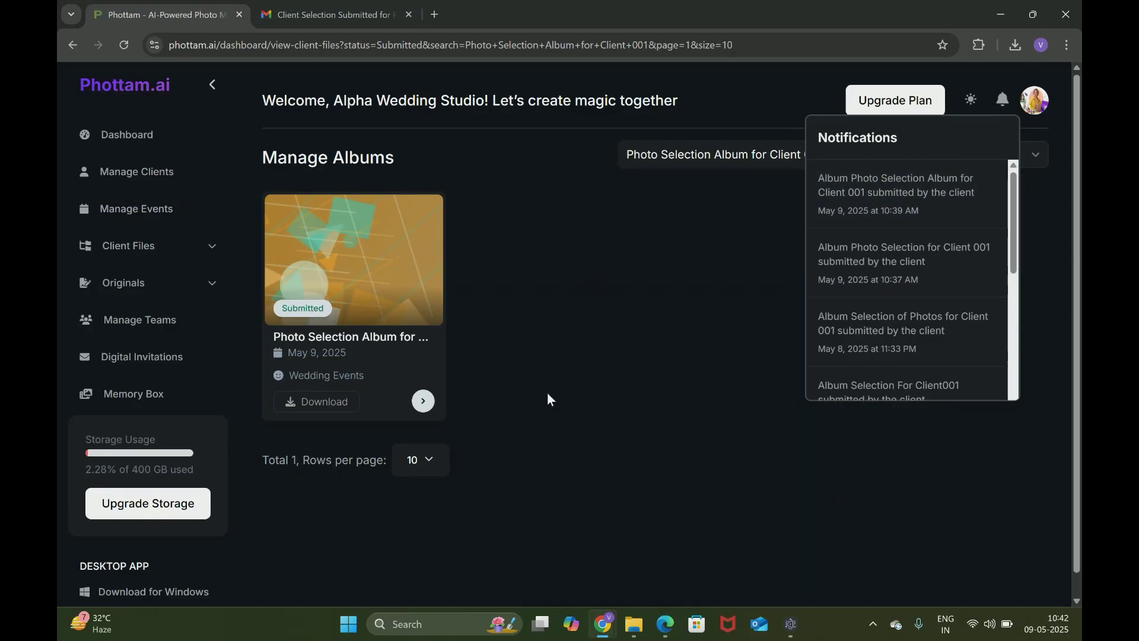
click(561, 376)
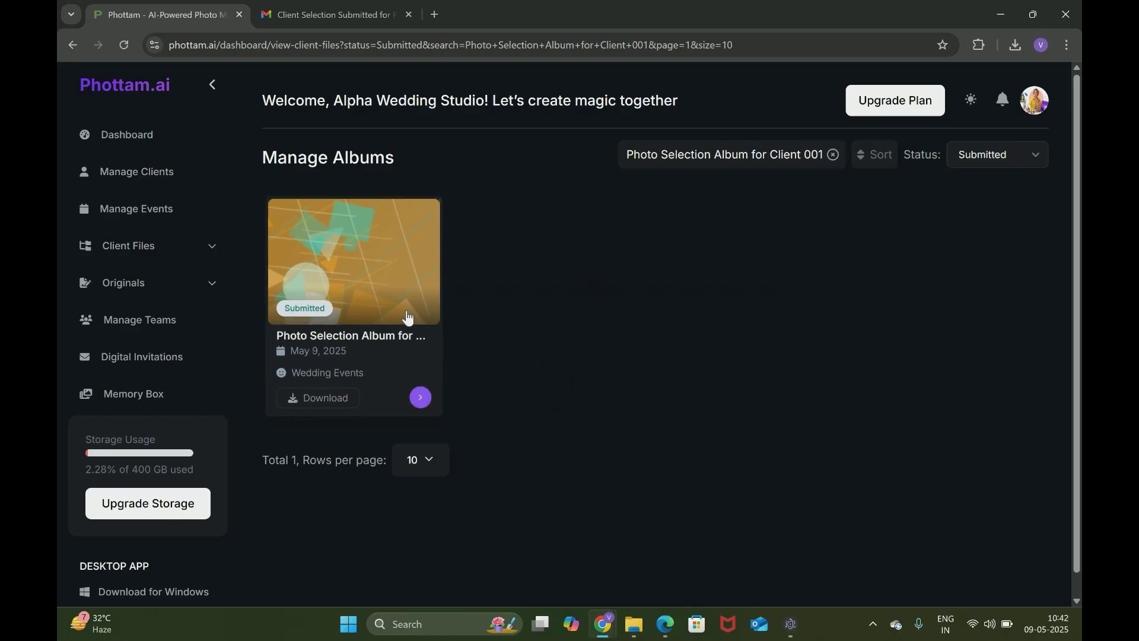
click(368, 284)
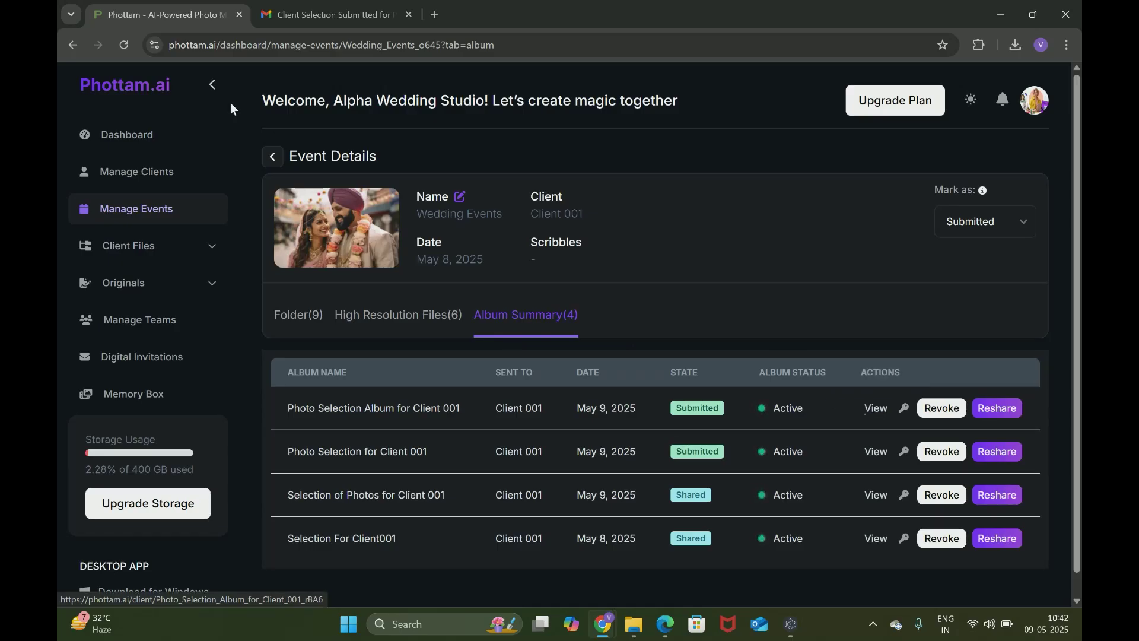
click(274, 159)
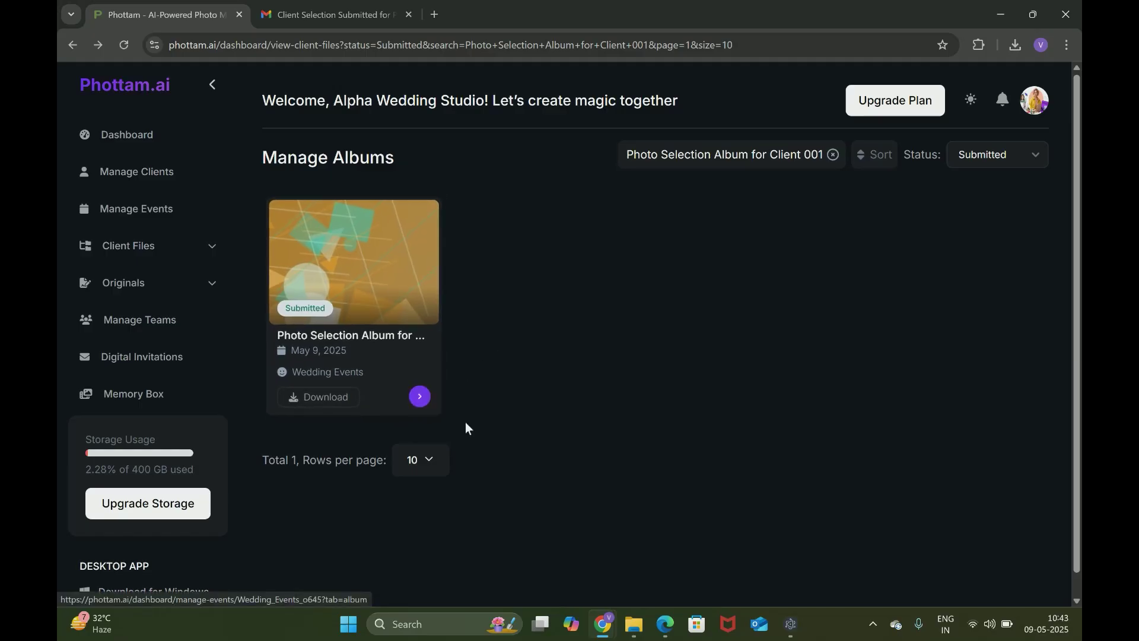
Step: Open the Wedding Events event and look through its high-resolution file folders
click(90, 223)
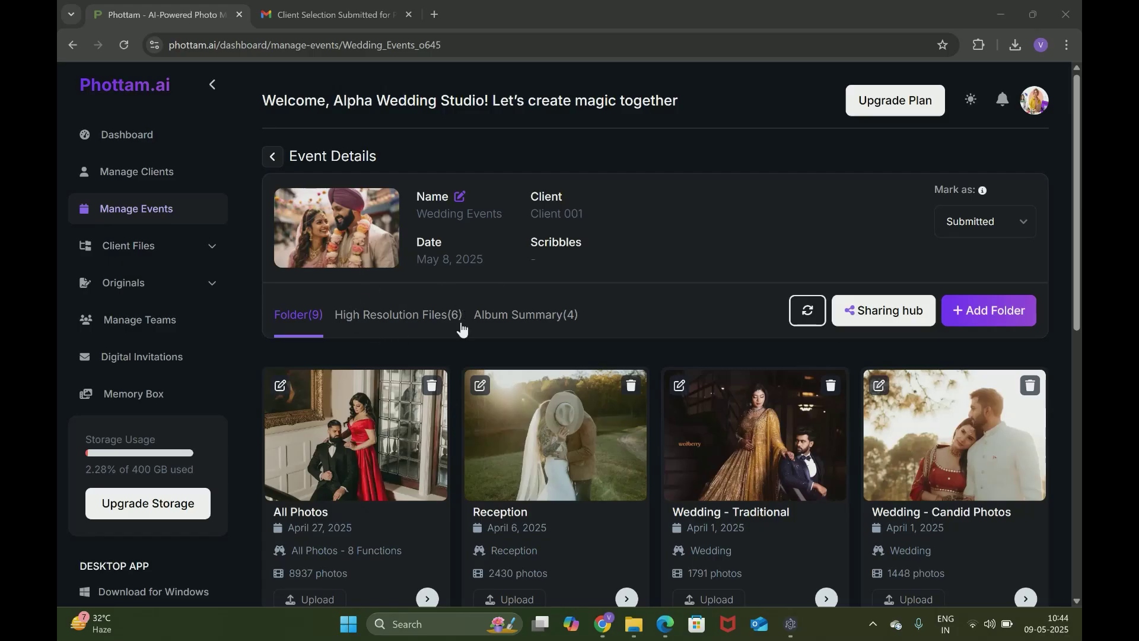
click(418, 315)
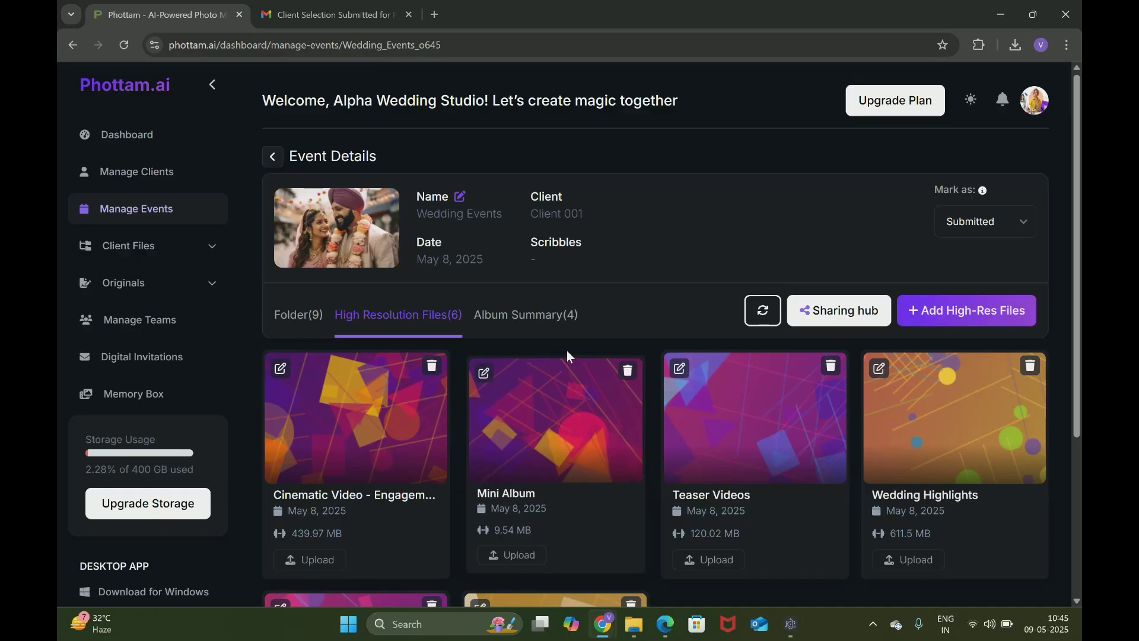
scroll(567, 355, down, 1)
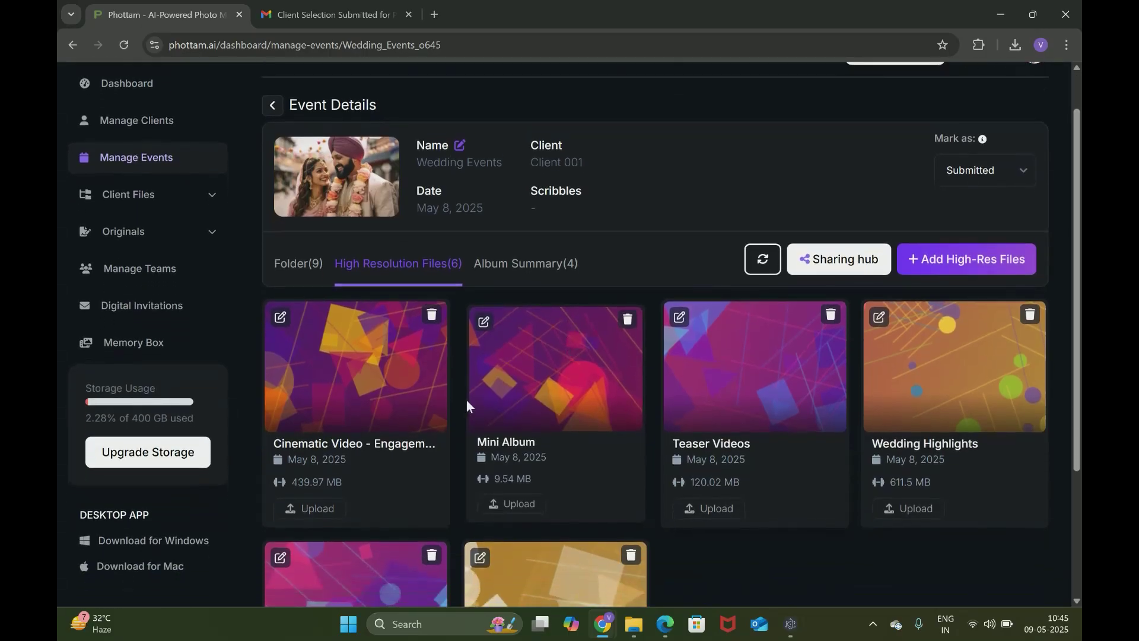
scroll(467, 400, down, 1)
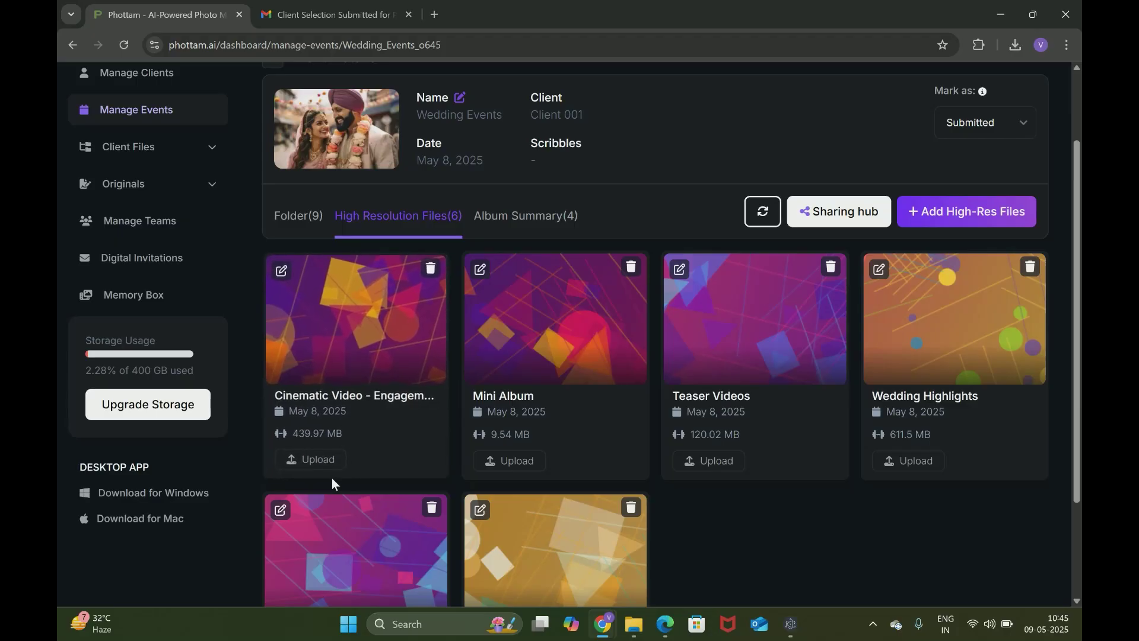
scroll(332, 478, down, 1)
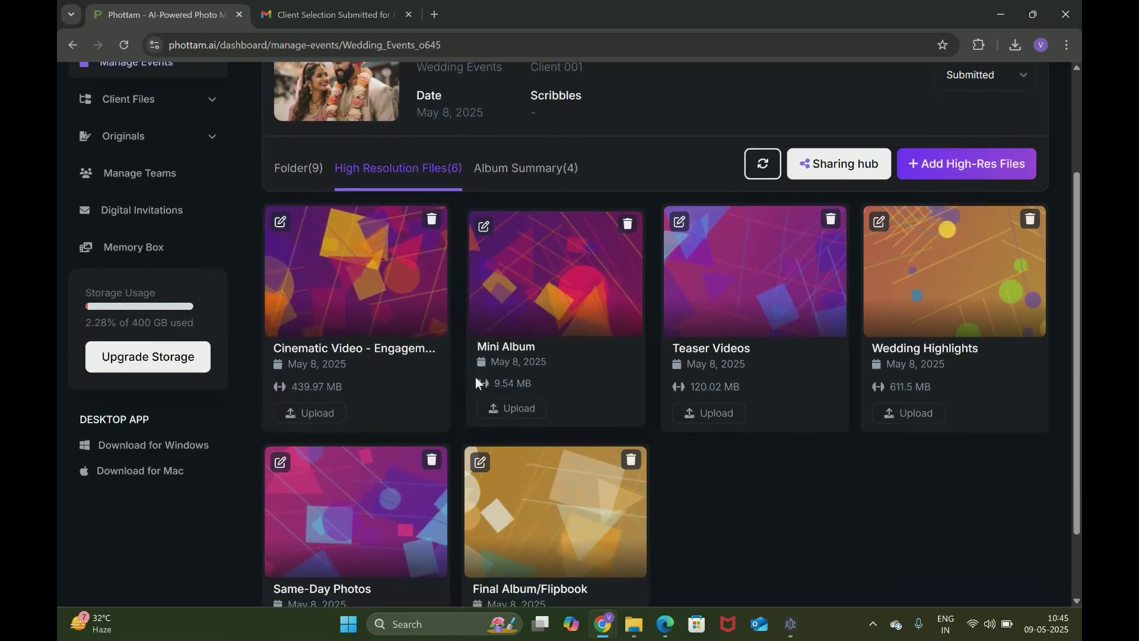
scroll(785, 280, up, 1)
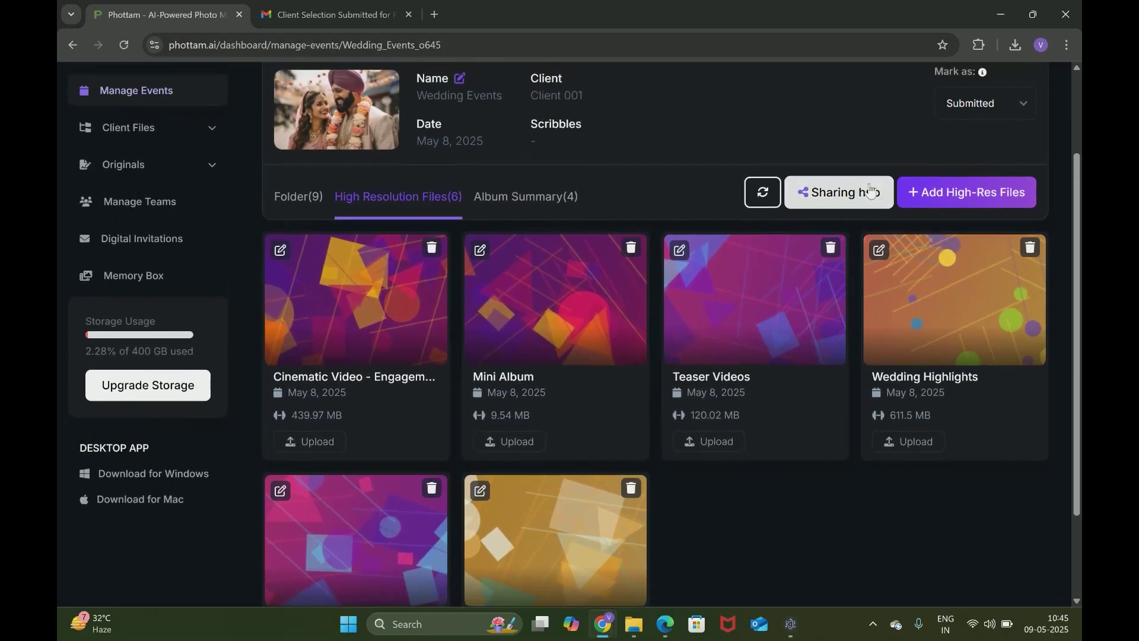
Step: Select the Same-Day Photos and Wedding Highlights high-resolution files in the sharing hub, and leave without sharing them
click(845, 198)
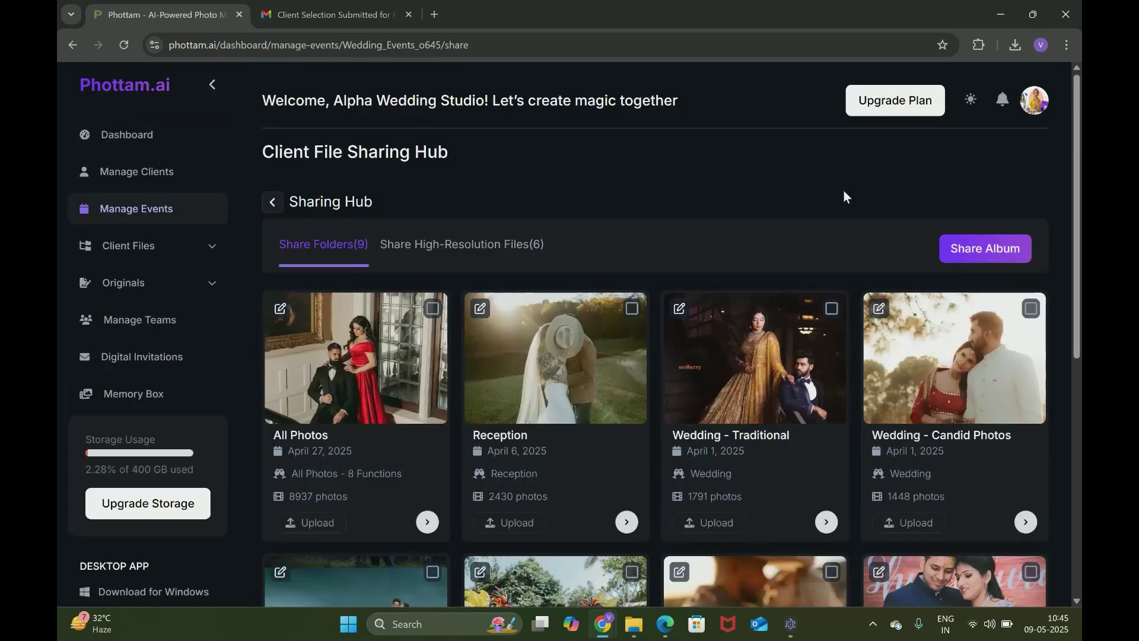
click(472, 261)
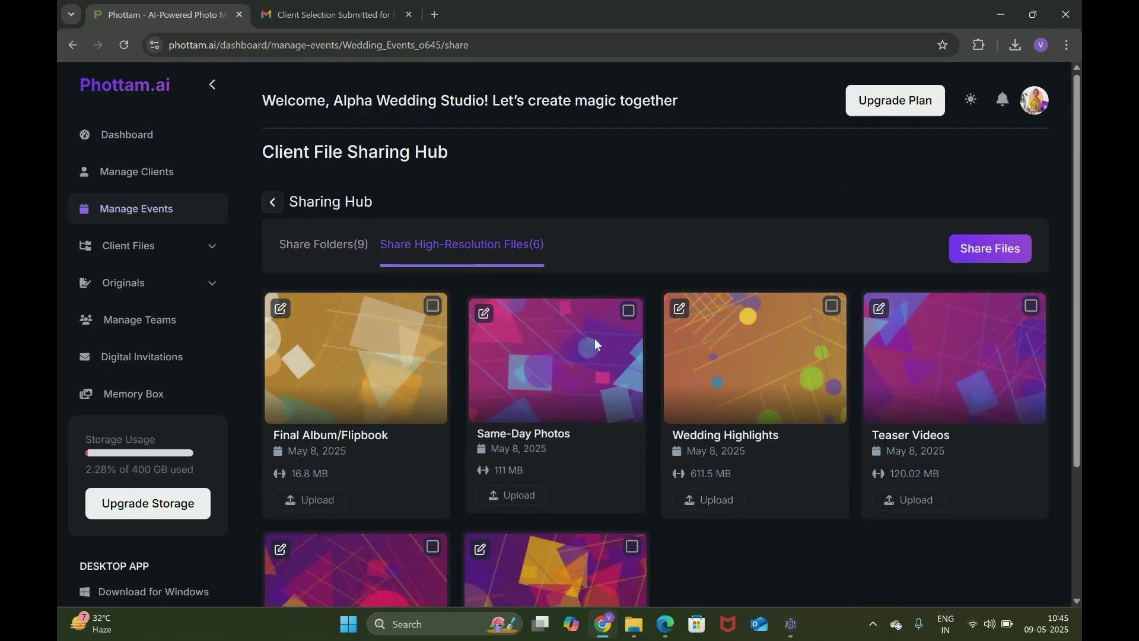
click(629, 311)
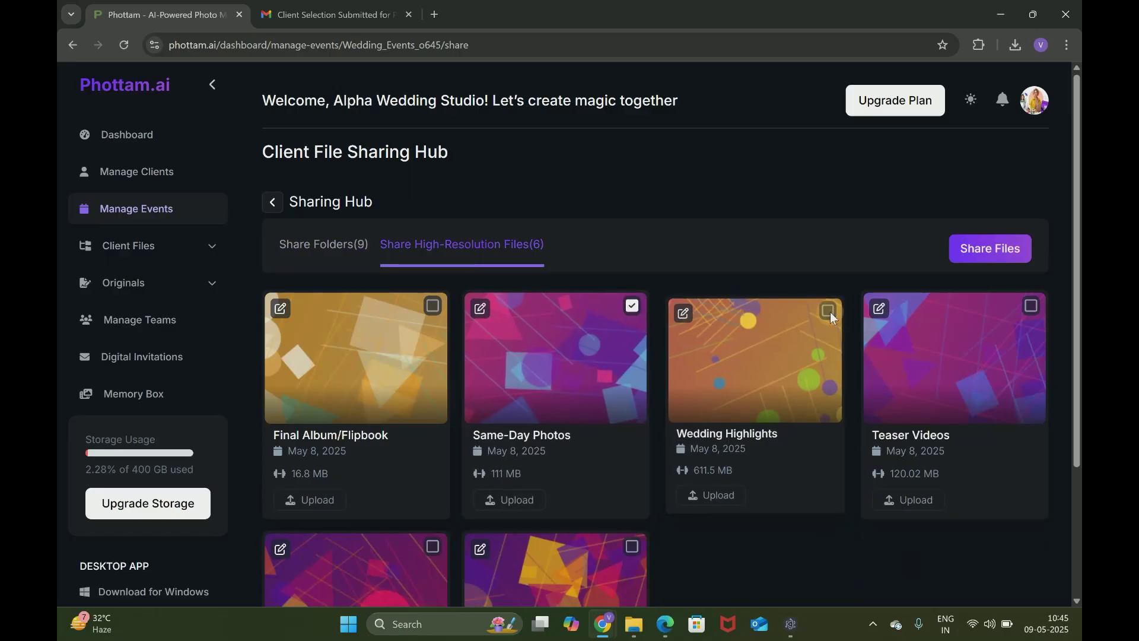
click(830, 312)
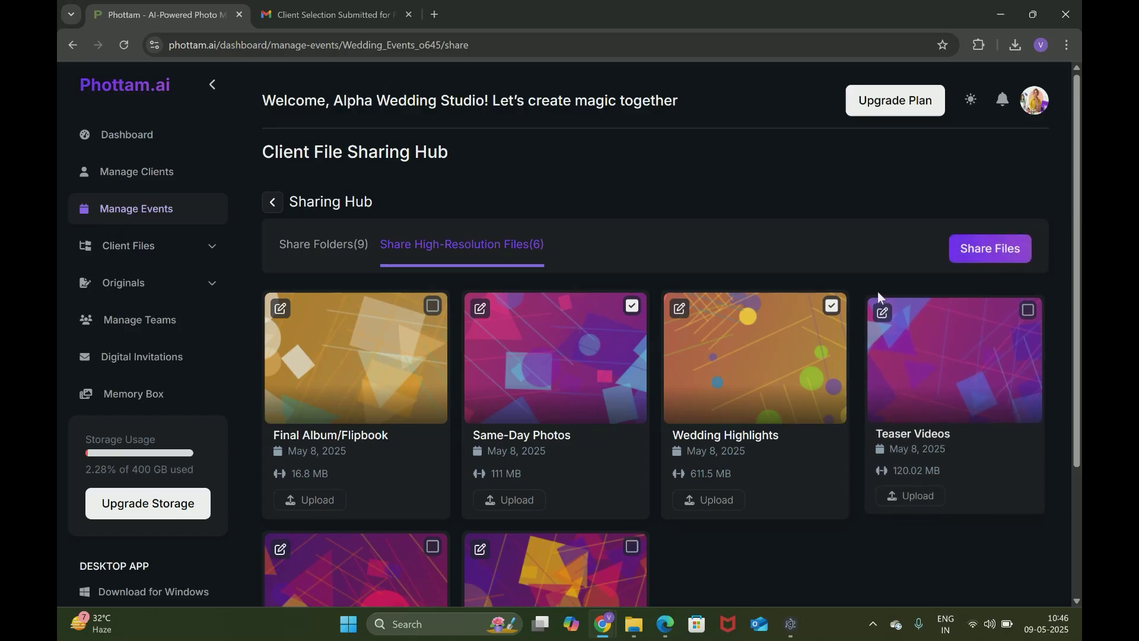
key(alt+Left)
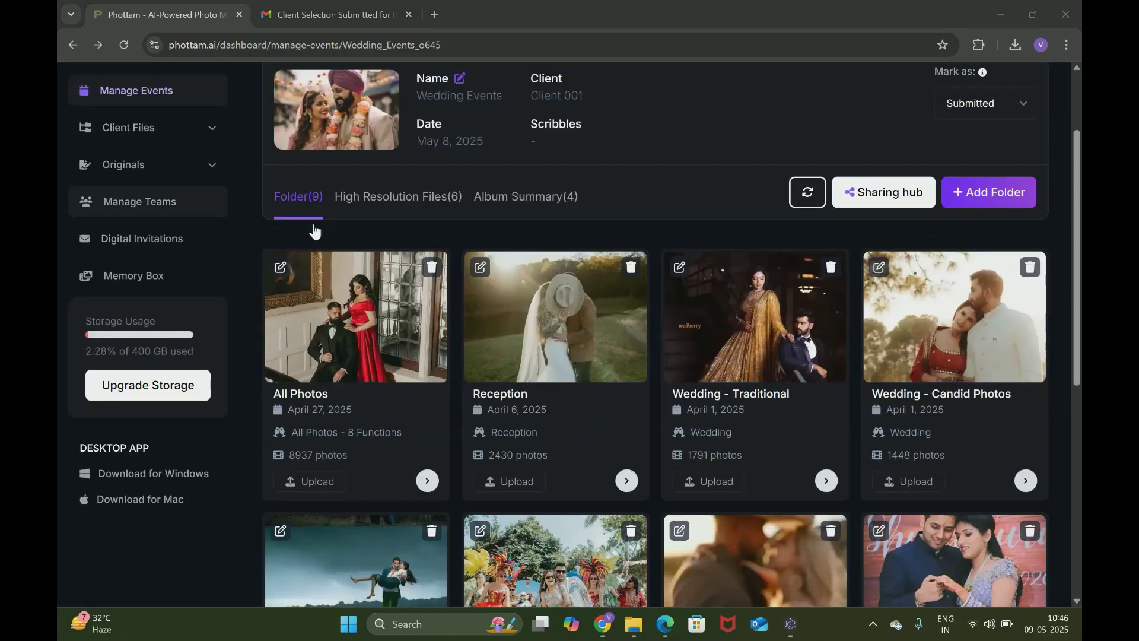
Step: Preview the first photo of the All Photos folder, zooming in and out and rotating it both ways, and return to the gallery
click(365, 334)
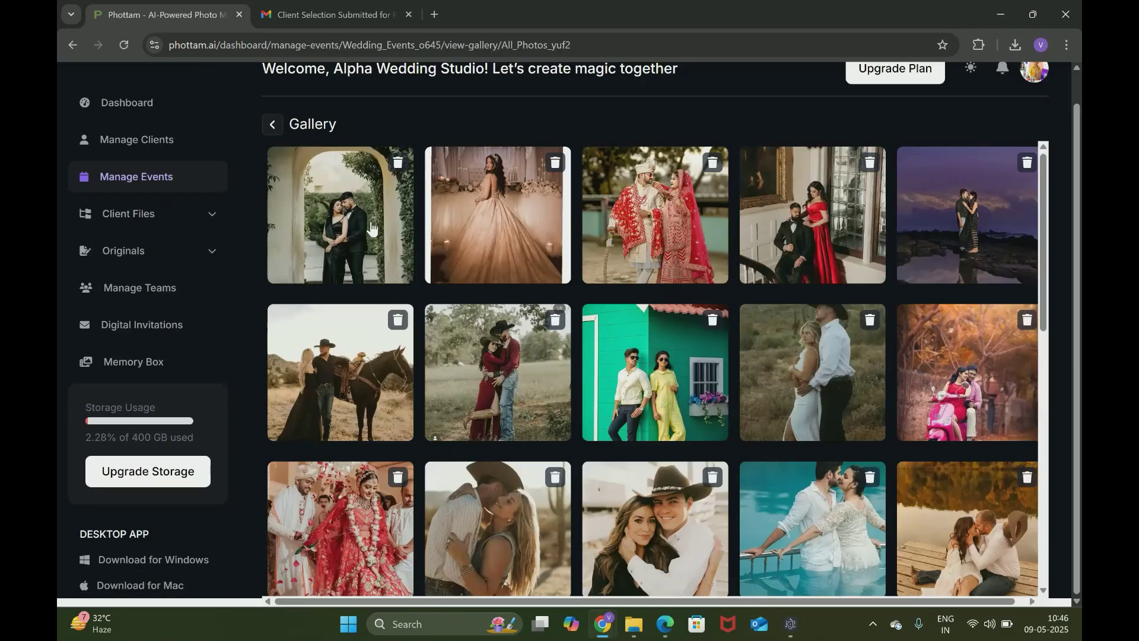
click(371, 227)
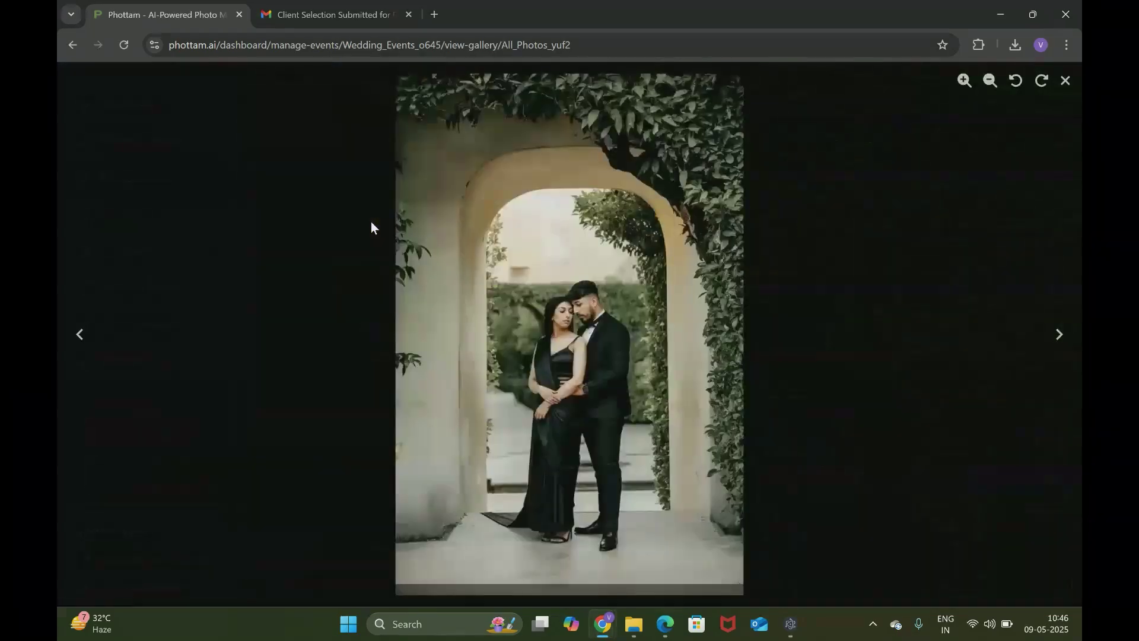
click(964, 80)
click(997, 88)
click(1019, 78)
click(1017, 81)
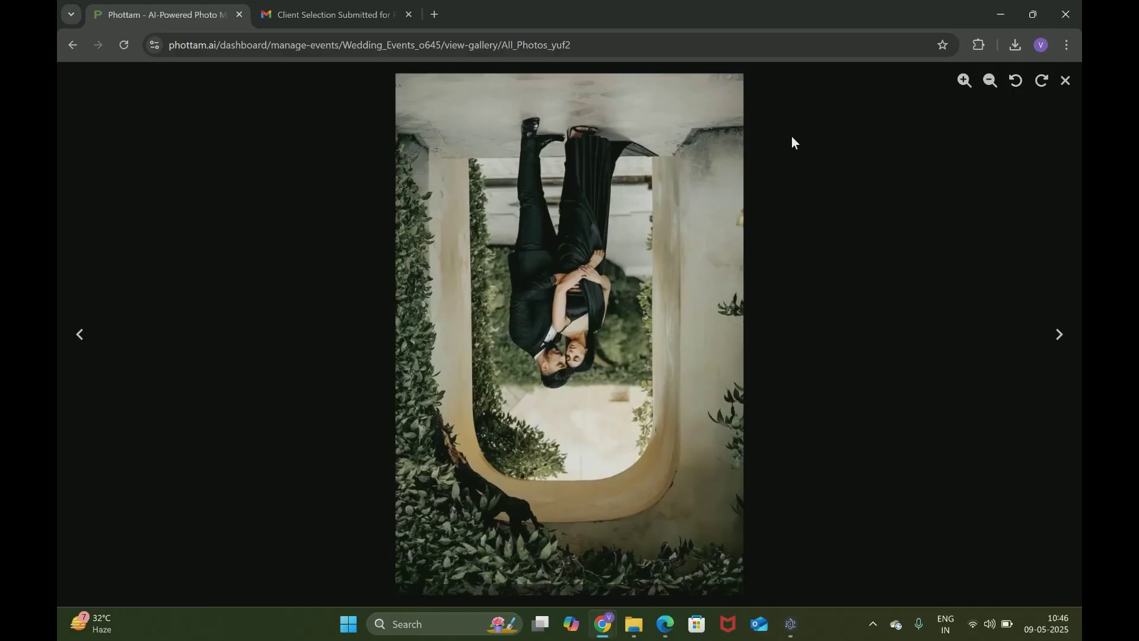
click(1043, 81)
click(1043, 81)
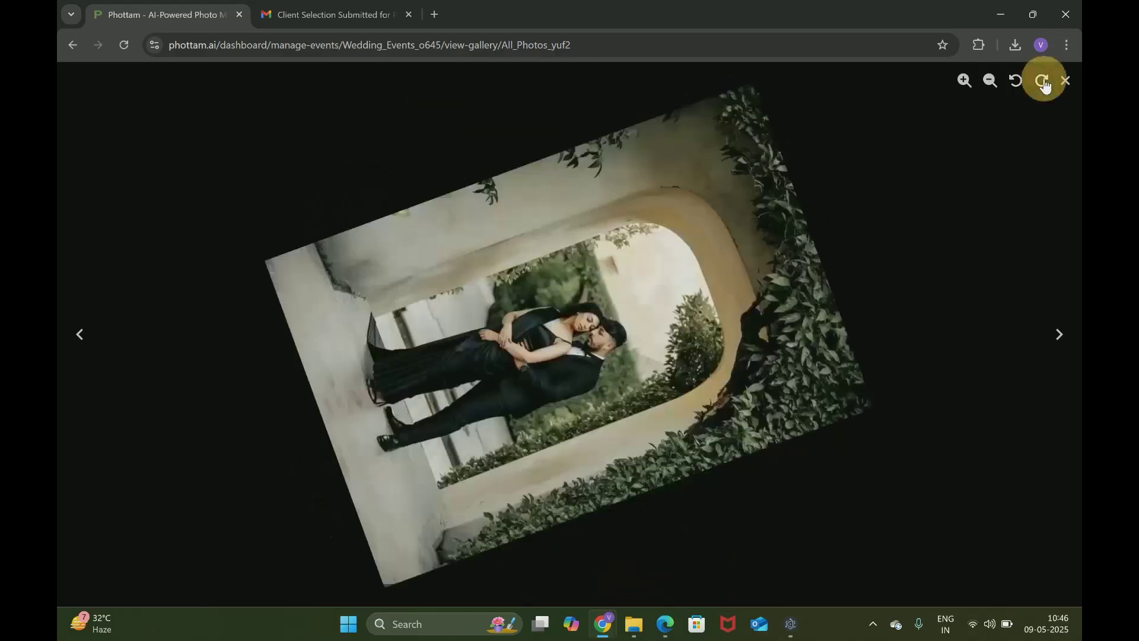
click(1066, 84)
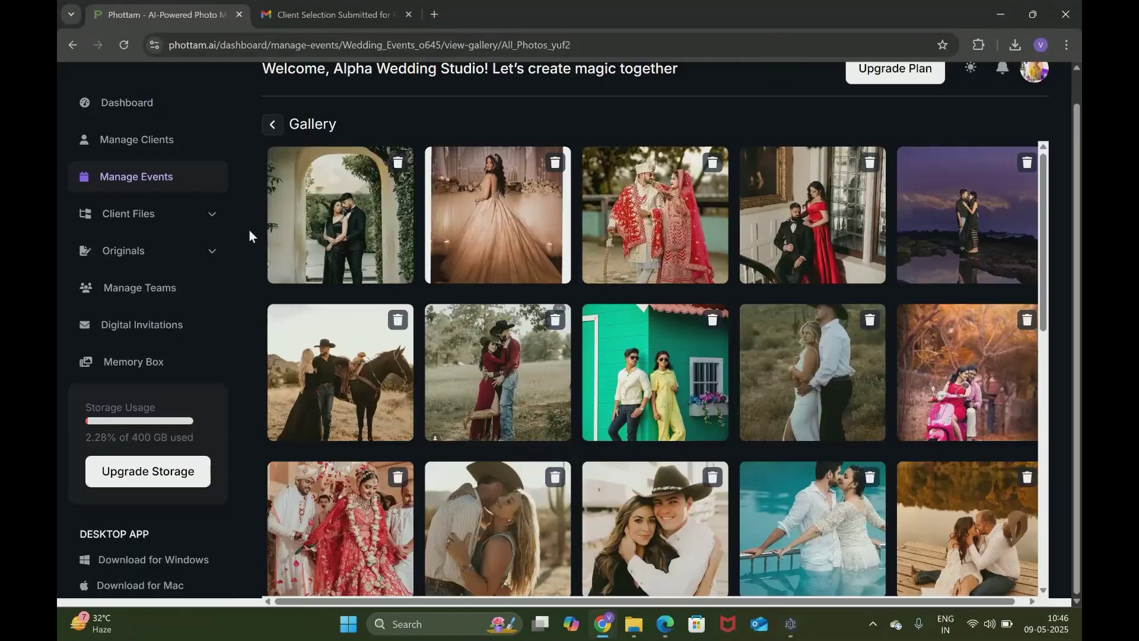
click(89, 236)
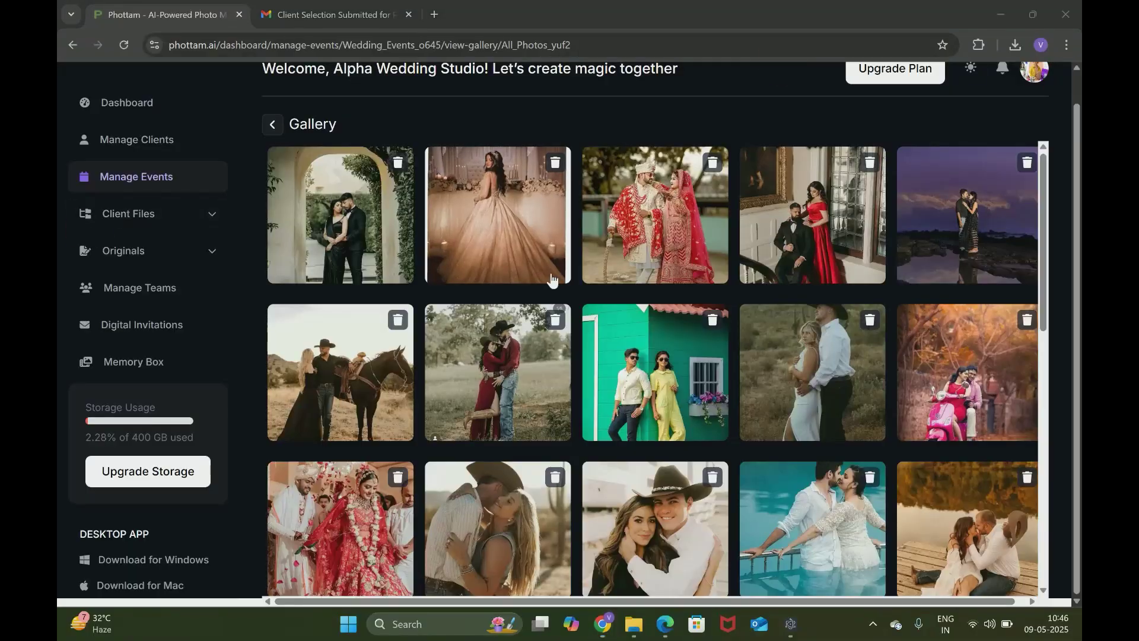